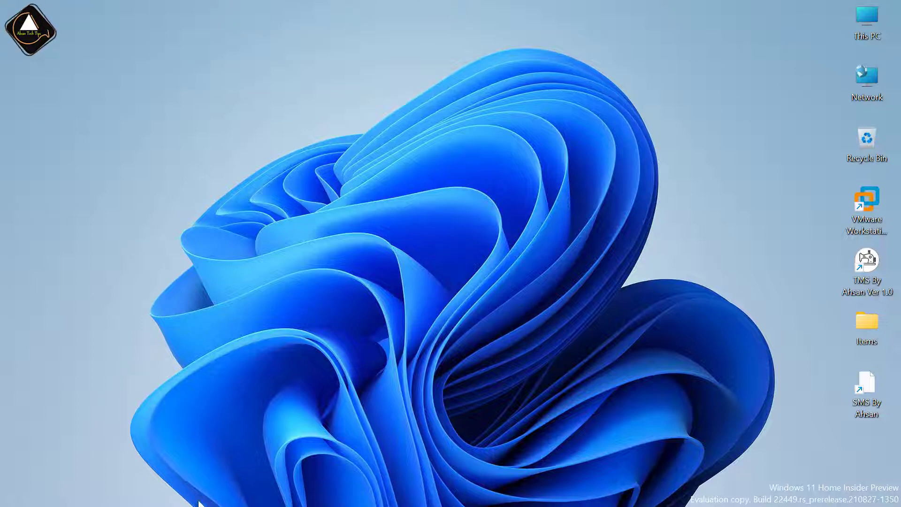
# Launch Excel through the Windows search and open the full gallery of new-workbook templates
pyautogui.moveTo(142, 506)
pyautogui.click(55, 491)
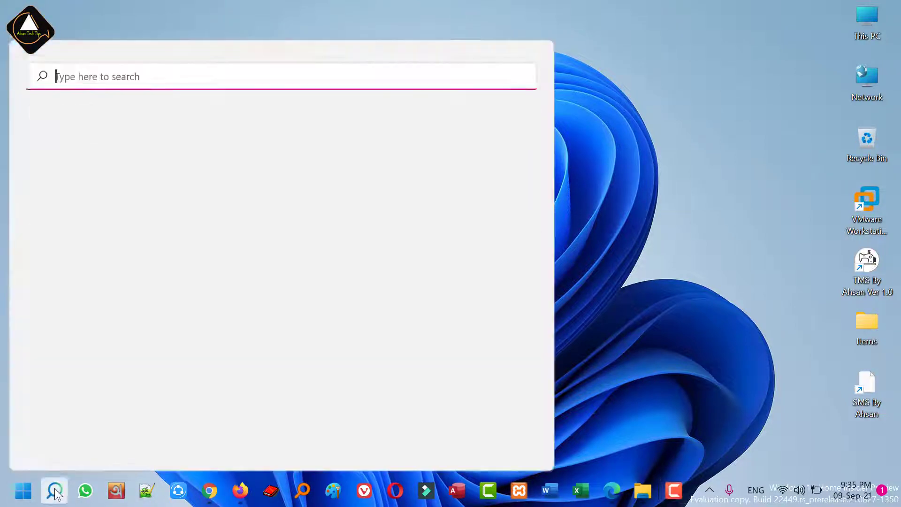
pyautogui.write('excel')
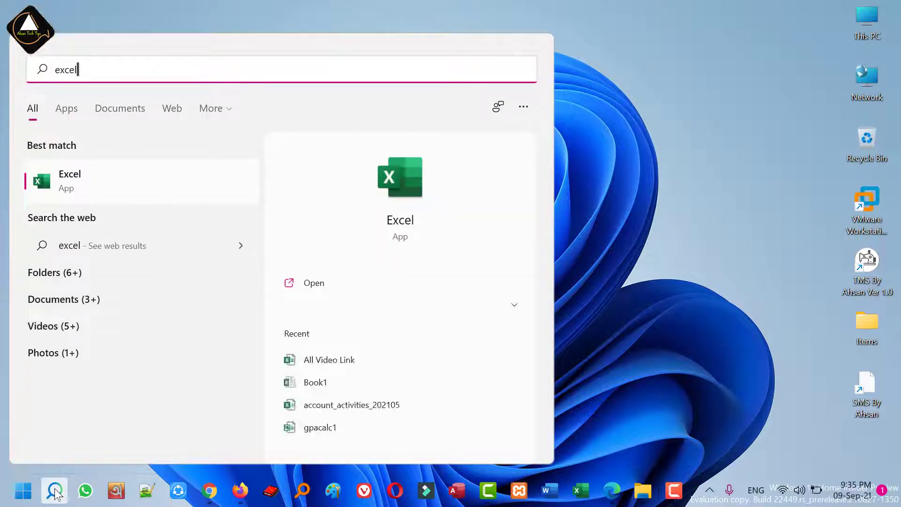
pyautogui.press('Return')
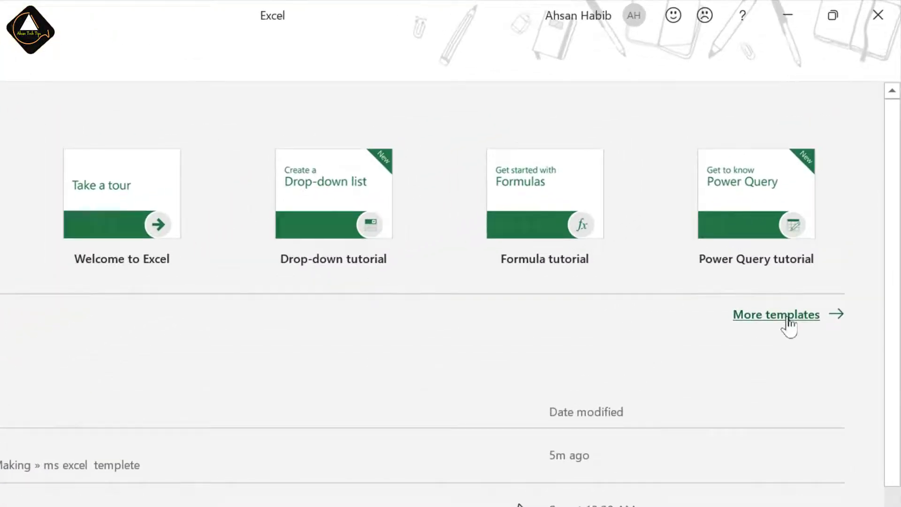
pyautogui.click(789, 321)
pyautogui.click(789, 321)
pyautogui.click(788, 321)
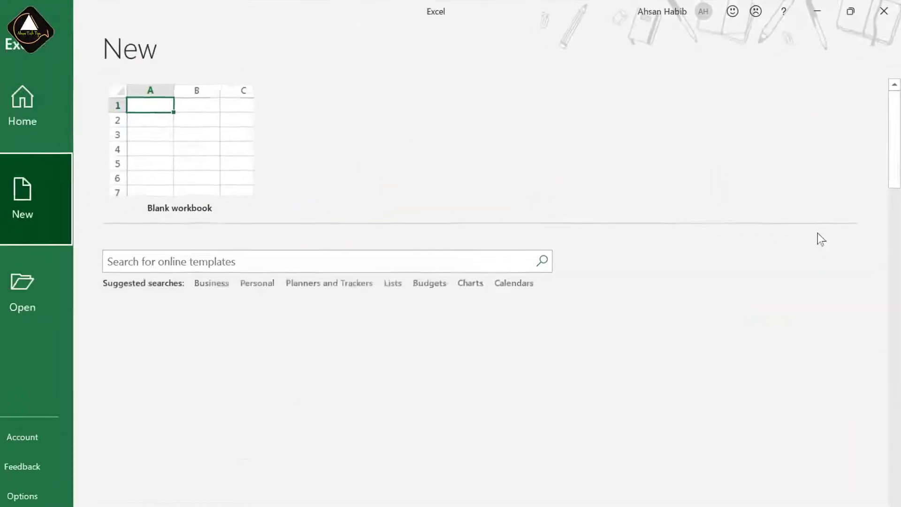
# Look through the featured templates and show the online templates for the suggested search Personal
pyautogui.scroll(-3, 487, 328)
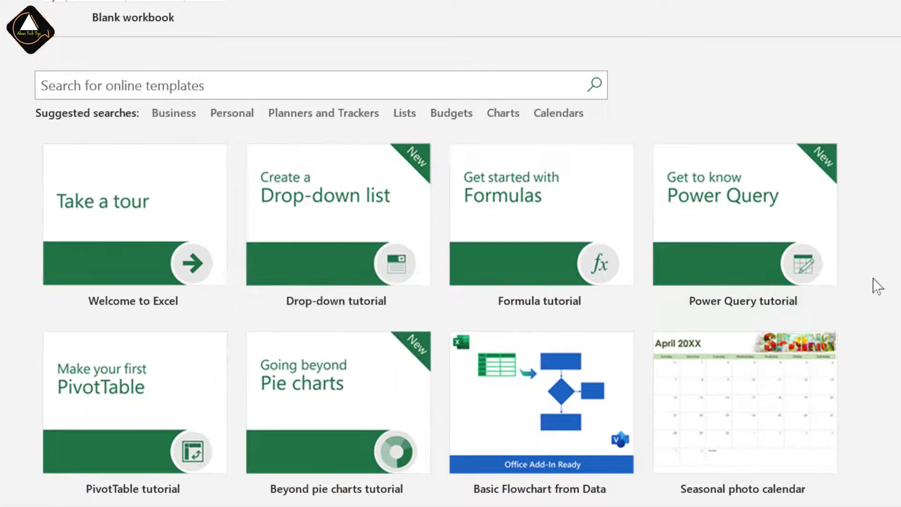
pyautogui.scroll(-9, 877, 287)
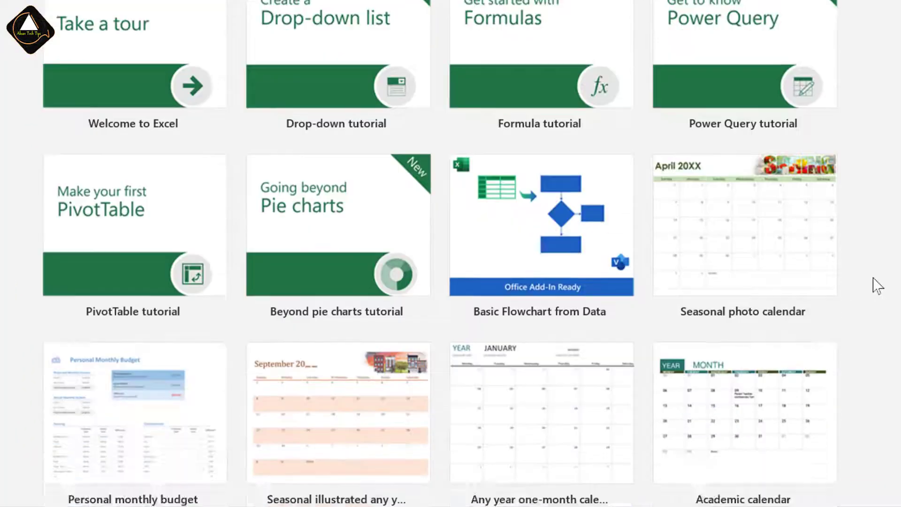
pyautogui.scroll(-8, 877, 287)
pyautogui.scroll(-5, 878, 287)
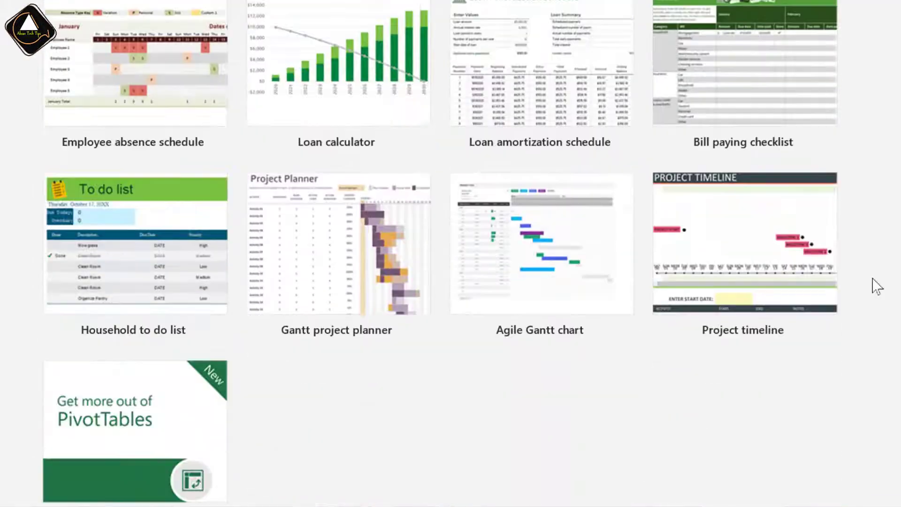
pyautogui.scroll(17, 876, 277)
pyautogui.scroll(10, 877, 267)
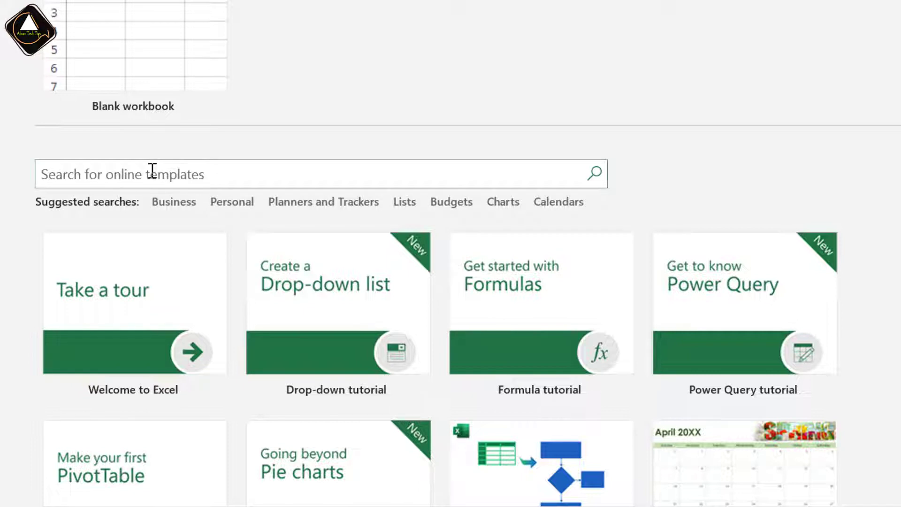
pyautogui.click(264, 171)
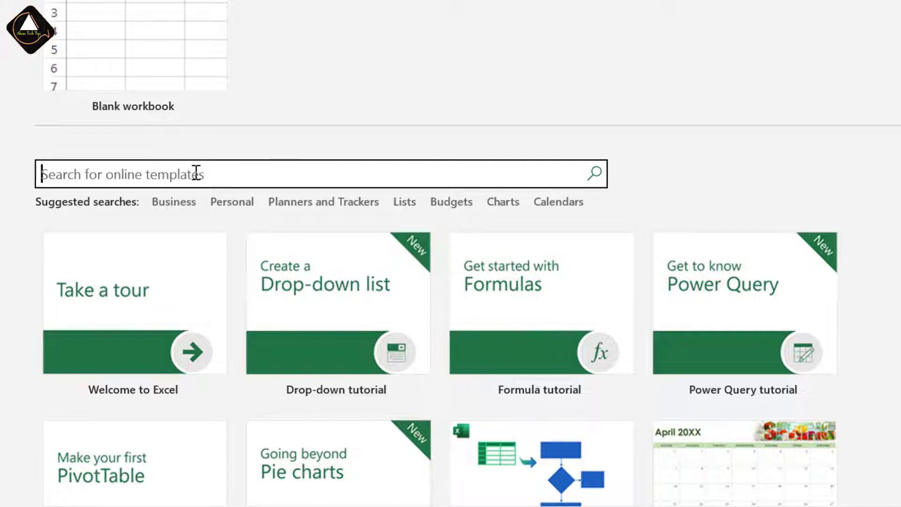
pyautogui.click(239, 204)
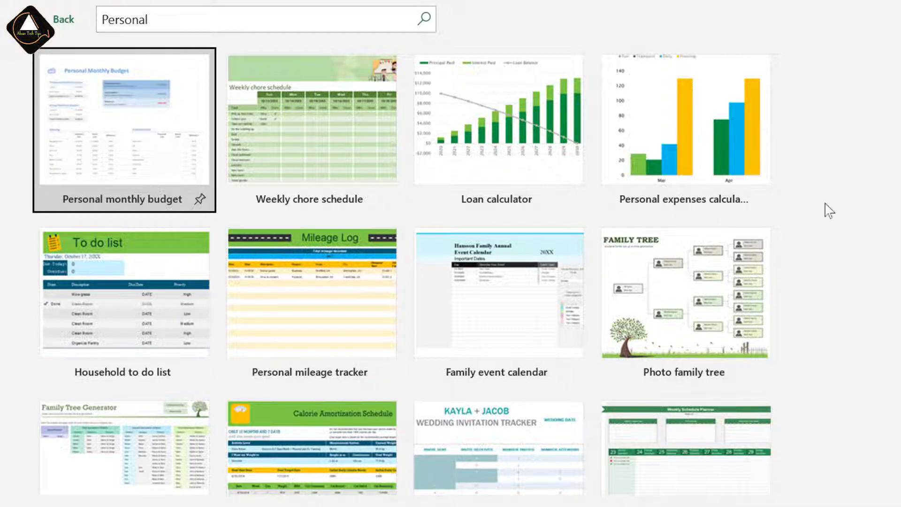
# Find the Personal address book template among the Personal results and open its preview
pyautogui.scroll(-5, 830, 195)
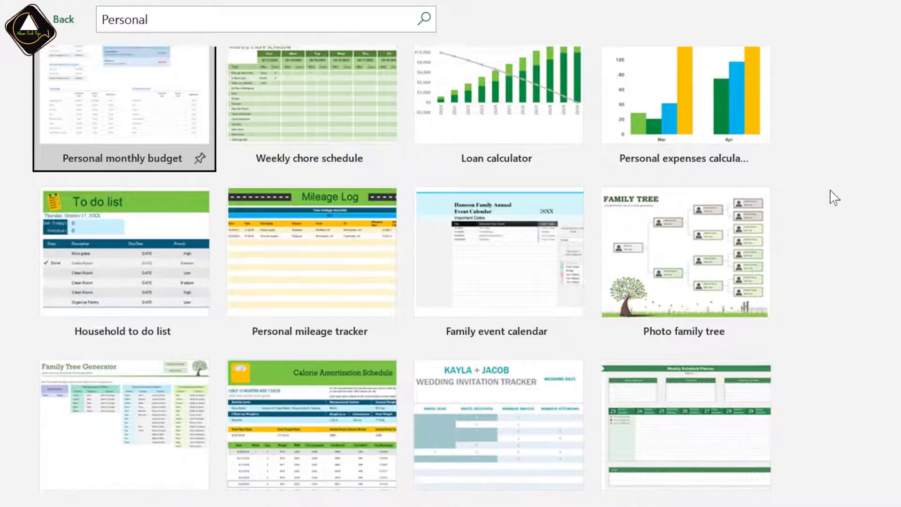
pyautogui.scroll(-4, 849, 223)
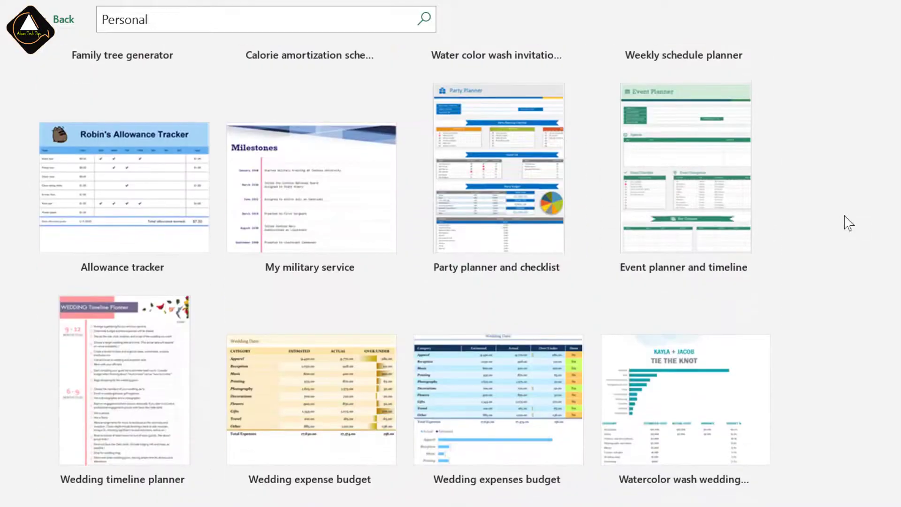
pyautogui.scroll(-5, 849, 223)
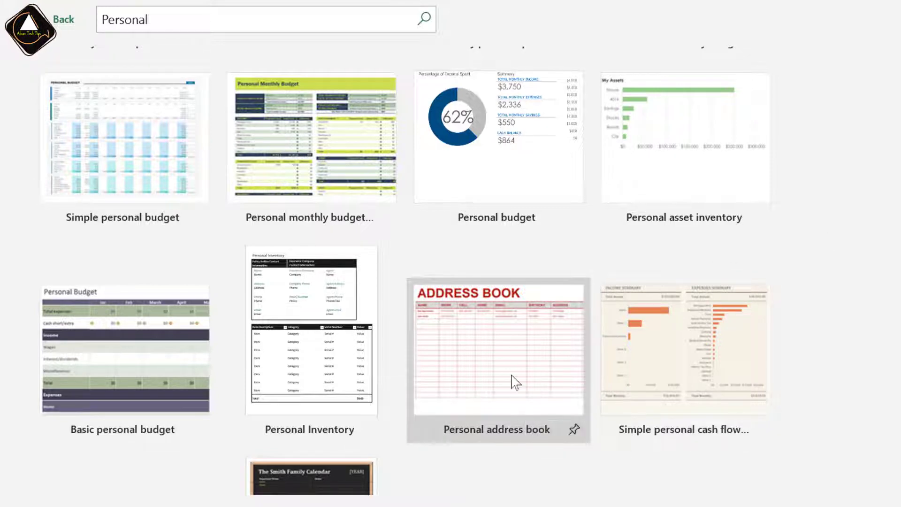
pyautogui.click(515, 359)
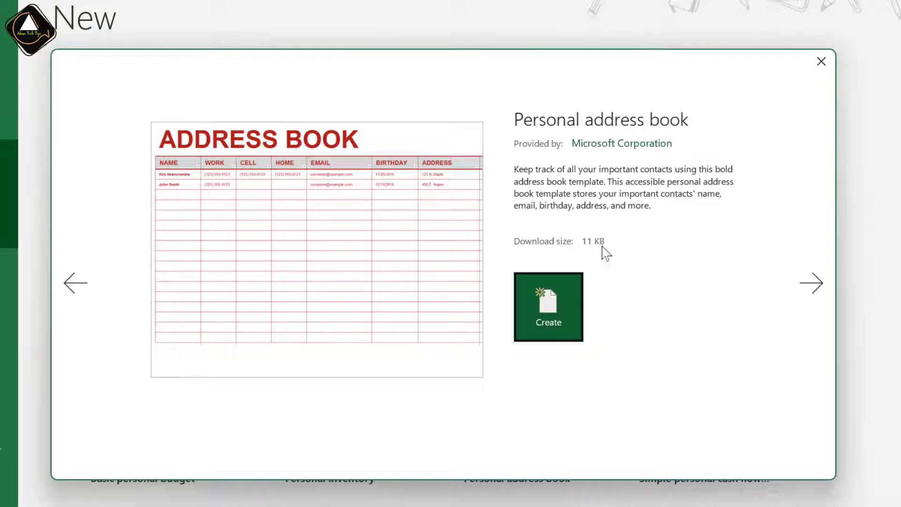
# Create a new workbook from the previewed Personal address book template
pyautogui.click(558, 308)
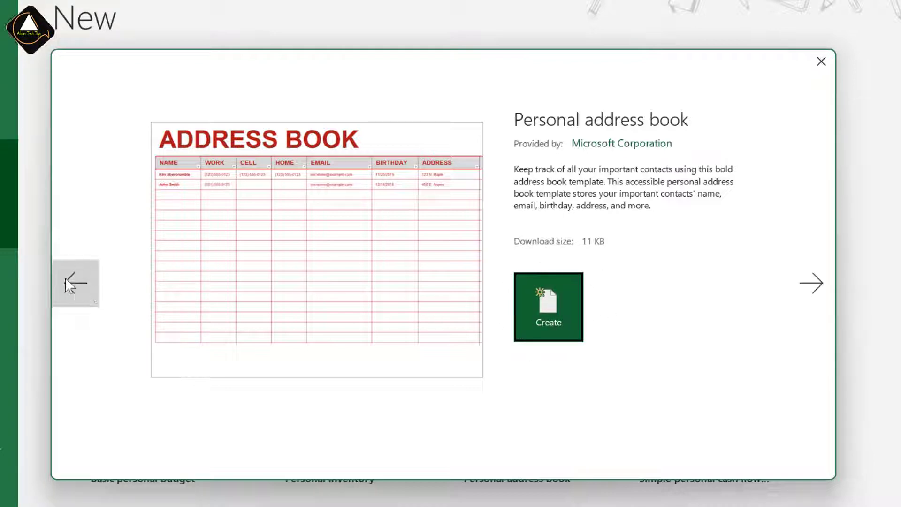
pyautogui.click(79, 288)
pyautogui.click(809, 289)
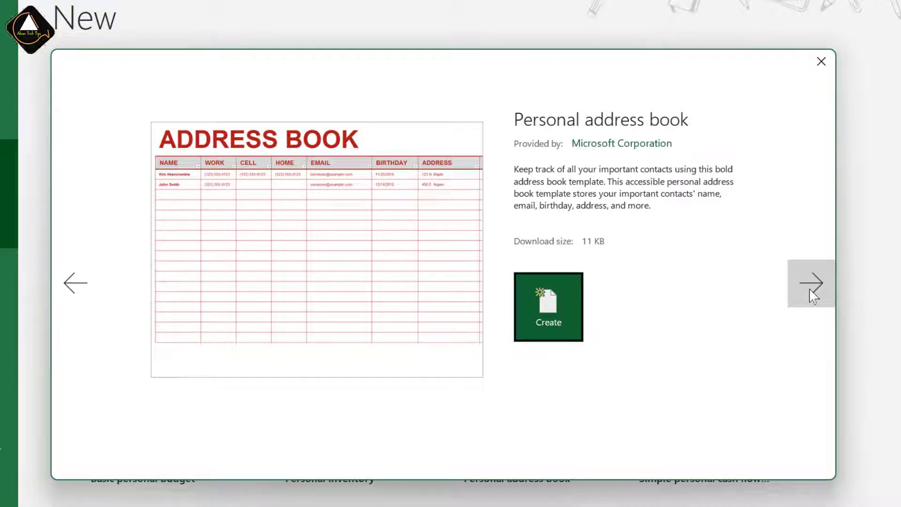
pyautogui.click(548, 303)
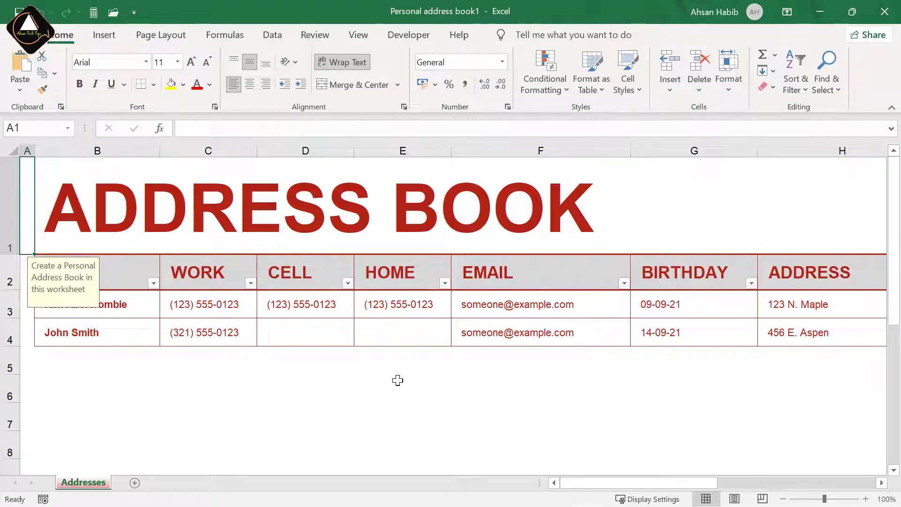
# Try adding 1 to the end of the ADDRESS BOOK title in cell B1 and remove it again
pyautogui.scroll(-2, 407, 372)
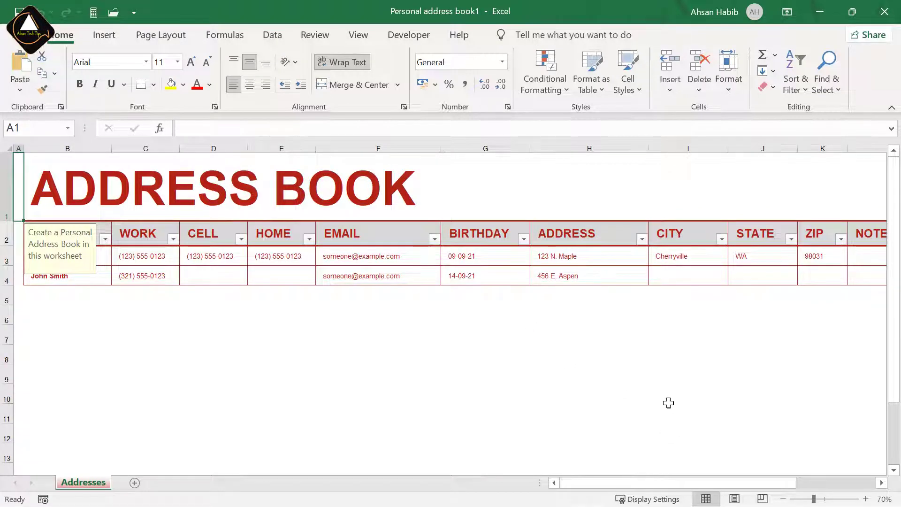
pyautogui.moveTo(664, 484); pyautogui.dragTo(560, 480)
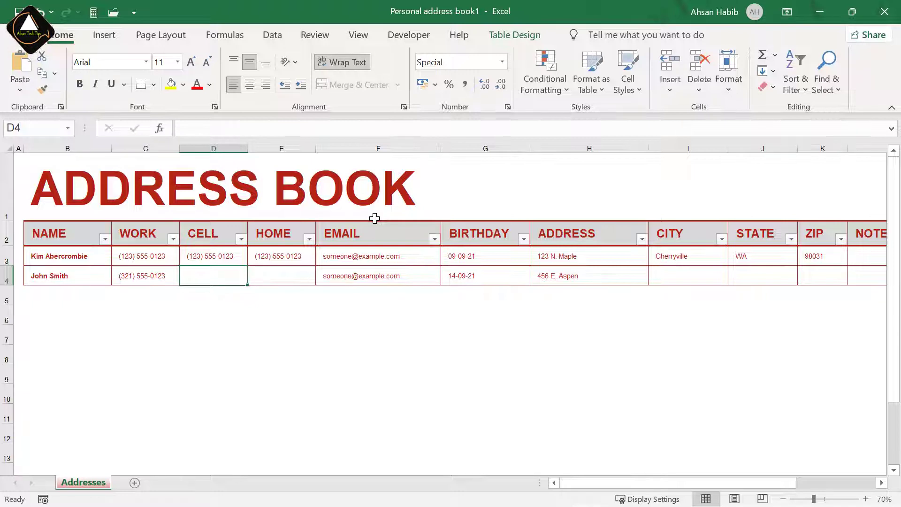
pyautogui.click(385, 188)
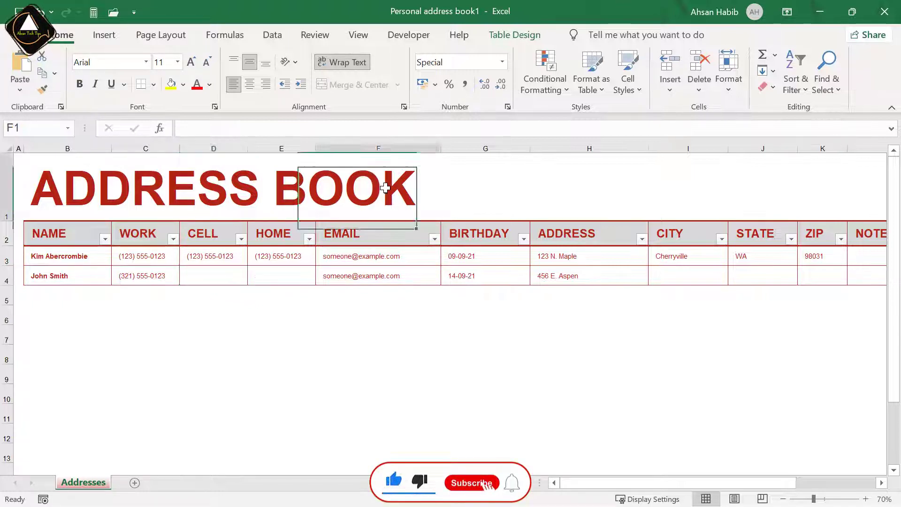
pyautogui.click(157, 186)
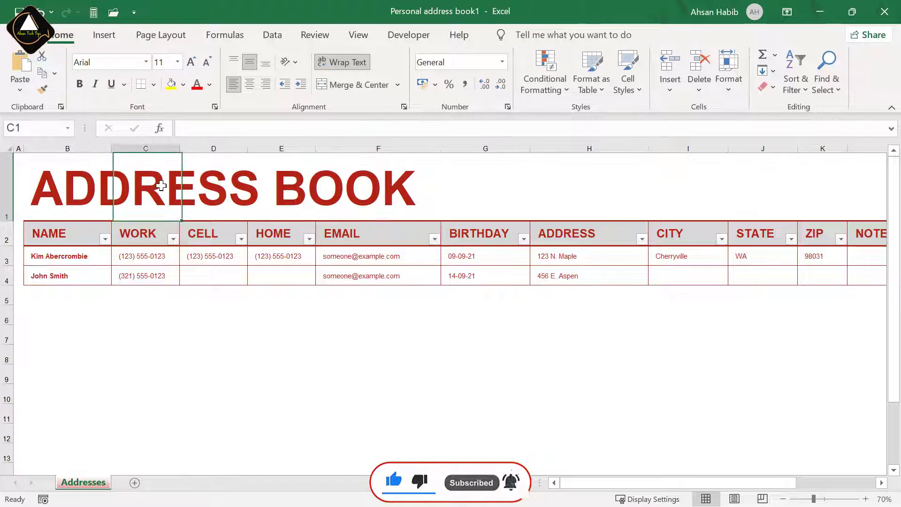
pyautogui.click(56, 188)
pyautogui.doubleClick(62, 187)
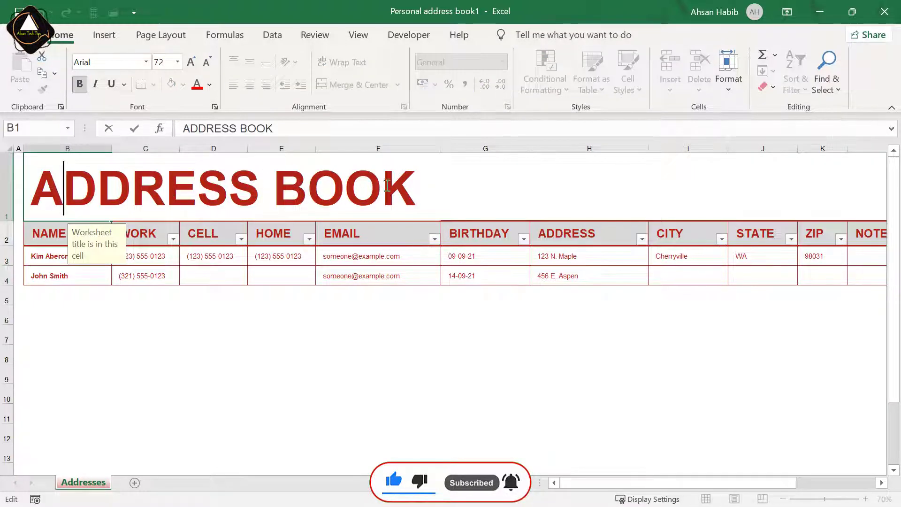
pyautogui.click(413, 188)
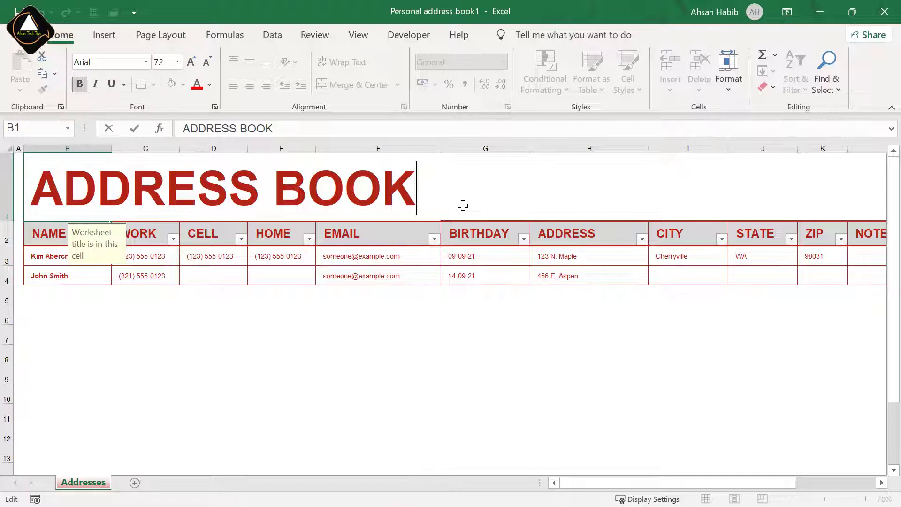
pyautogui.write('1')
pyautogui.press('BackSpace')
pyautogui.click(369, 308)
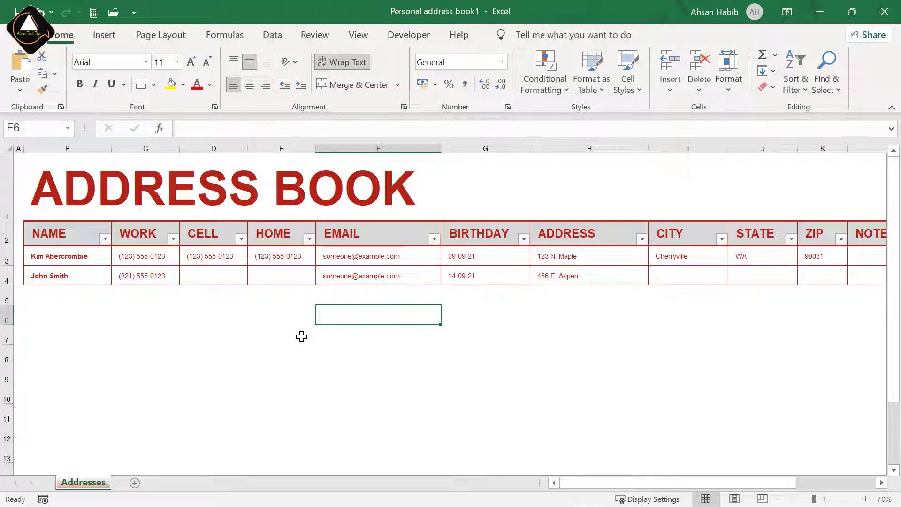
pyautogui.click(465, 320)
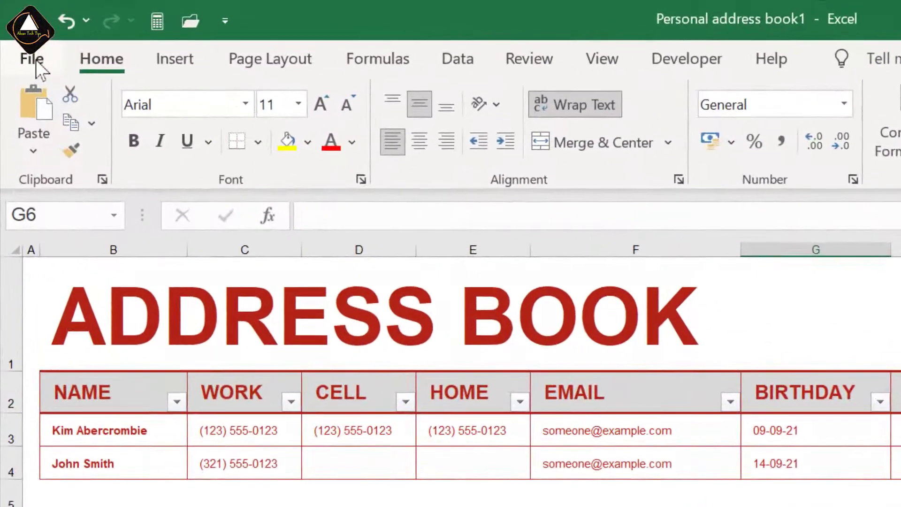
# Save the workbook to the Desktop as Personal address book1 in Excel Workbook format and open the saved file from there
pyautogui.click(29, 35)
pyautogui.click(100, 384)
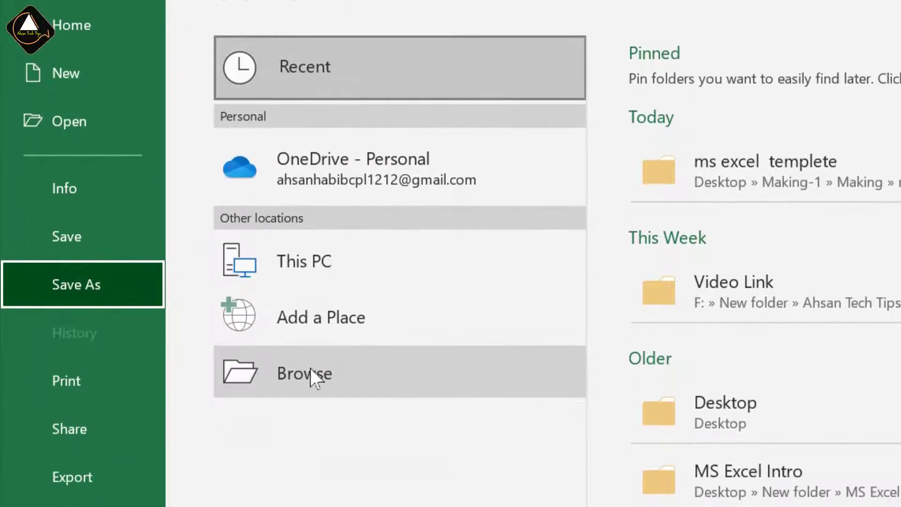
pyautogui.click(310, 371)
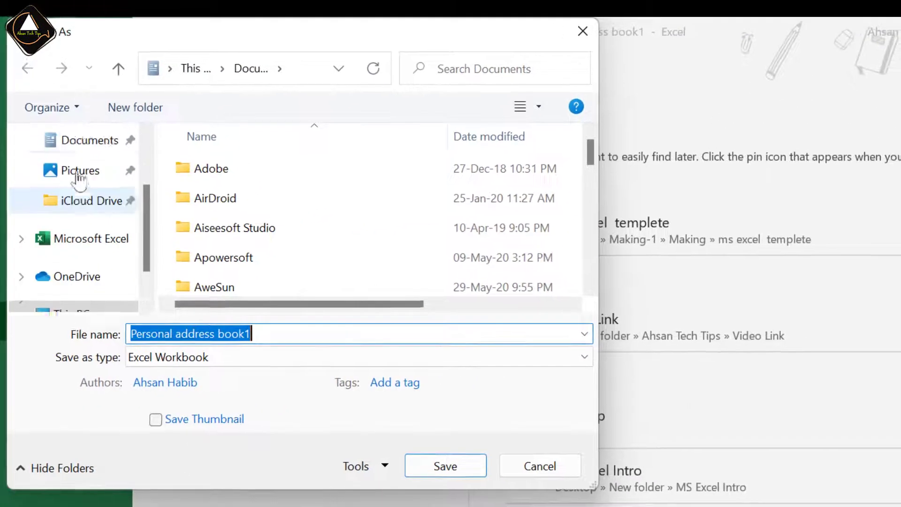
pyautogui.scroll(3, 100, 104)
pyautogui.click(102, 106)
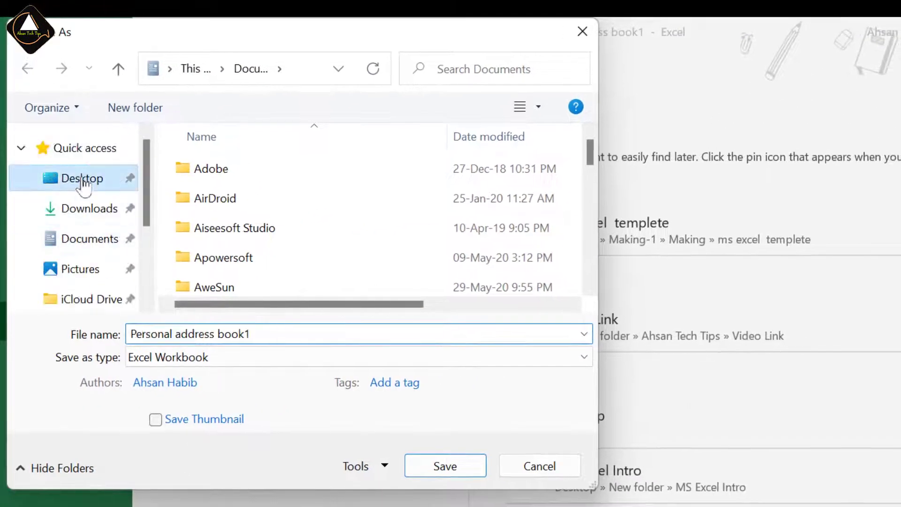
pyautogui.click(263, 362)
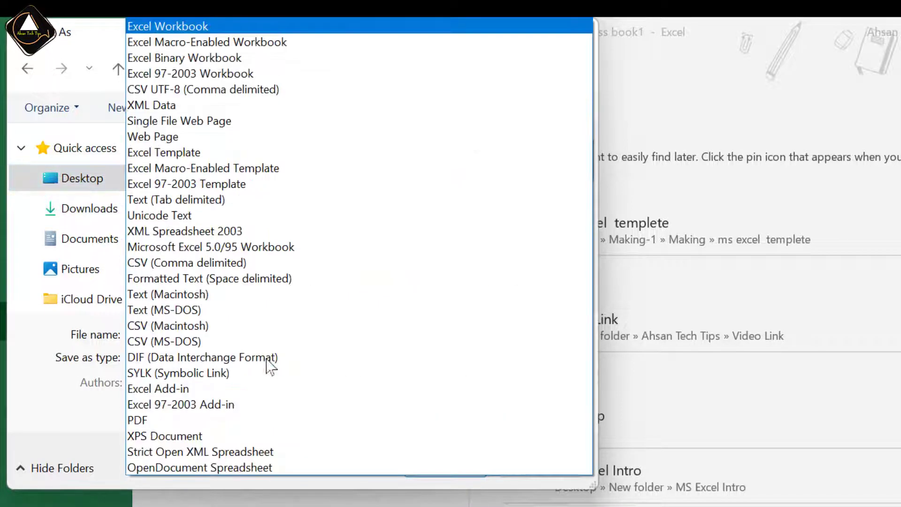
pyautogui.click(233, 28)
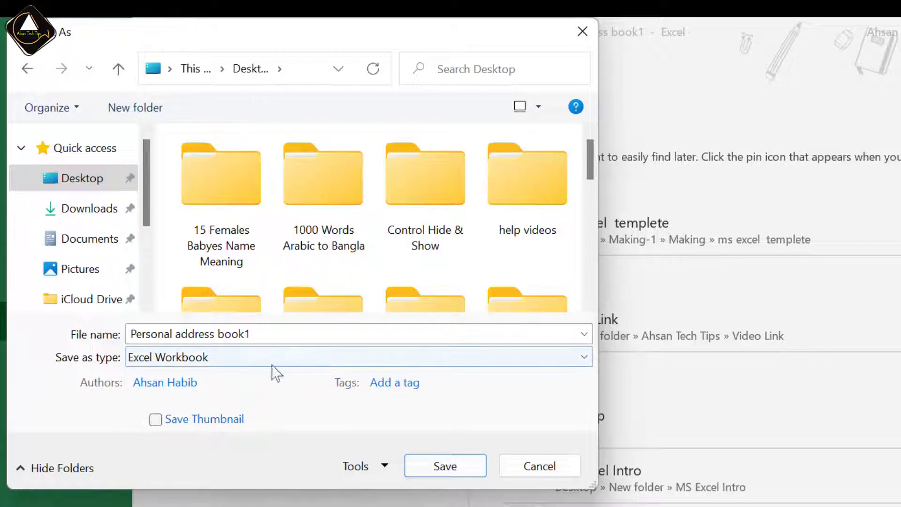
pyautogui.click(446, 463)
pyautogui.click(443, 457)
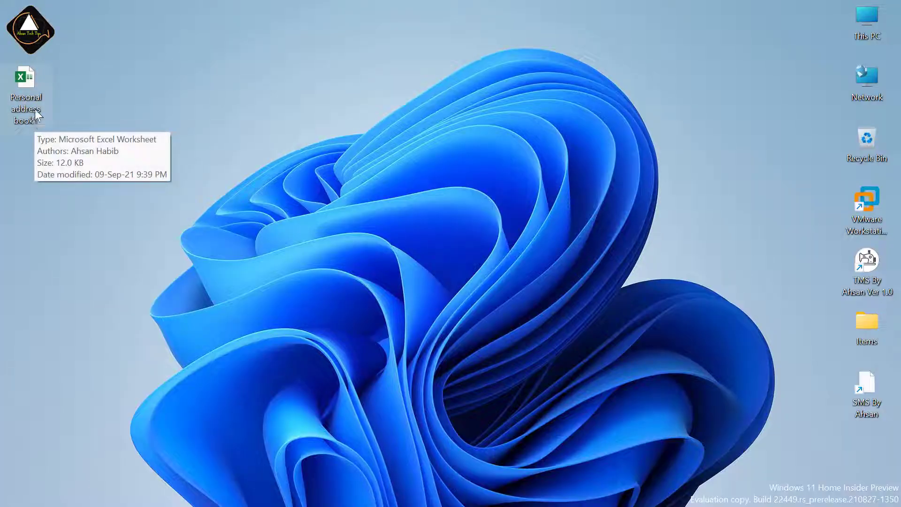
pyautogui.doubleClick(27, 93)
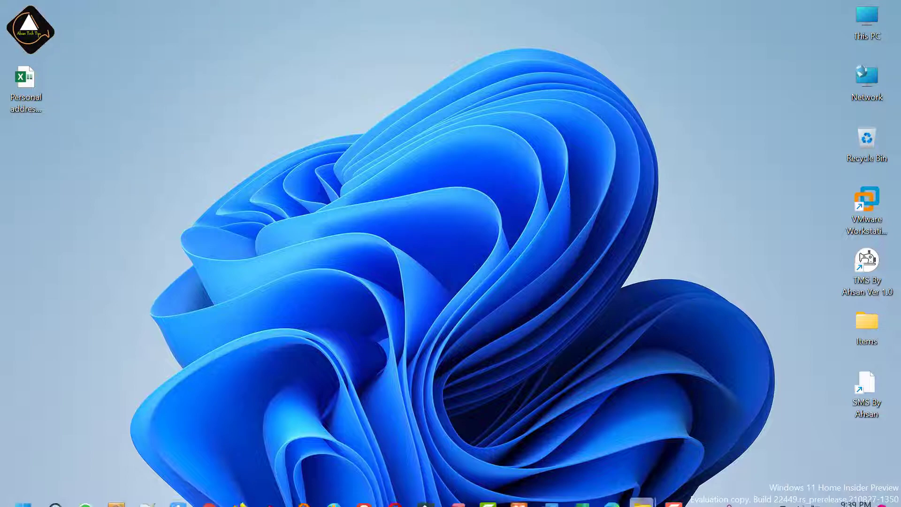
# Switch to the Edge browser, open Google and search for "ms excel project plan template free"
pyautogui.click(612, 490)
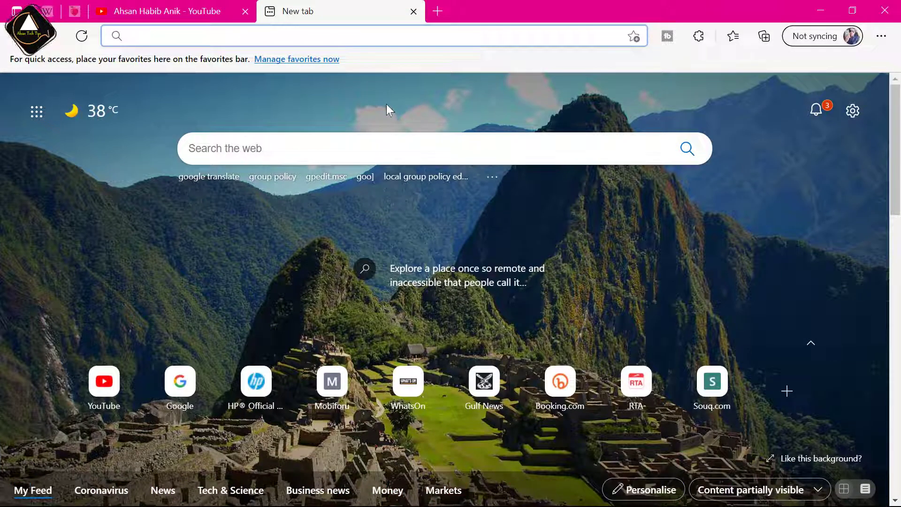
pyautogui.click(178, 388)
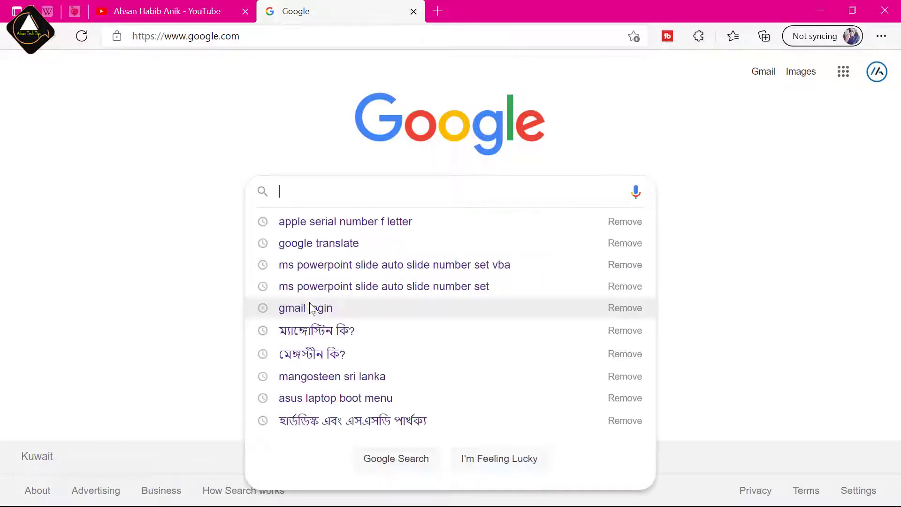
pyautogui.write('ms exce')
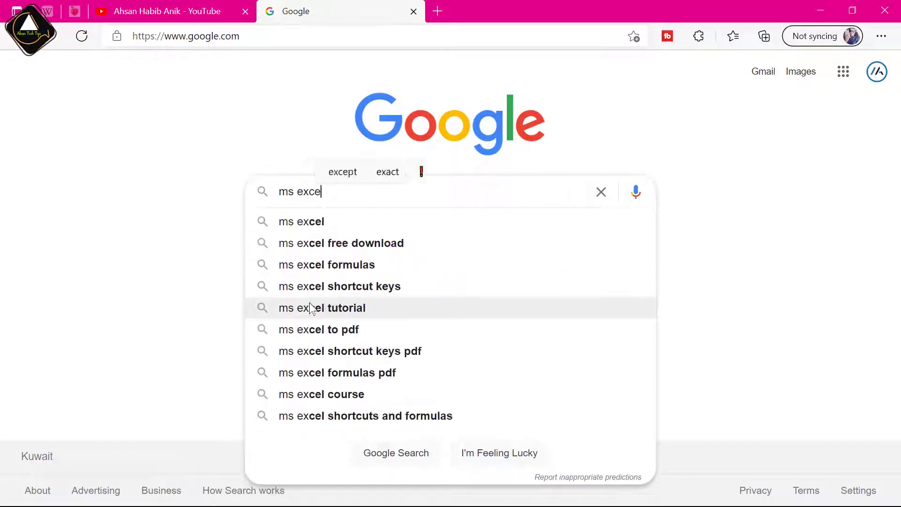
pyautogui.write(' freetem')
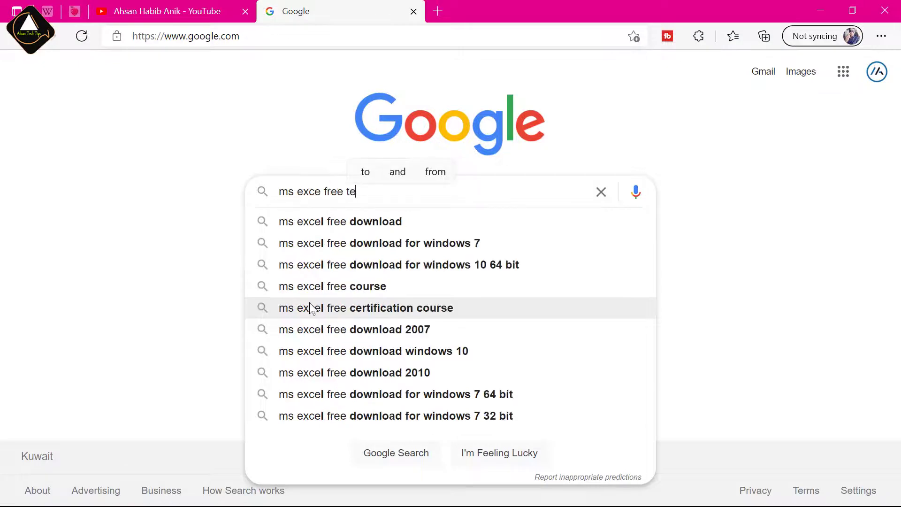
pyautogui.press('Down')
pyautogui.press('Return')
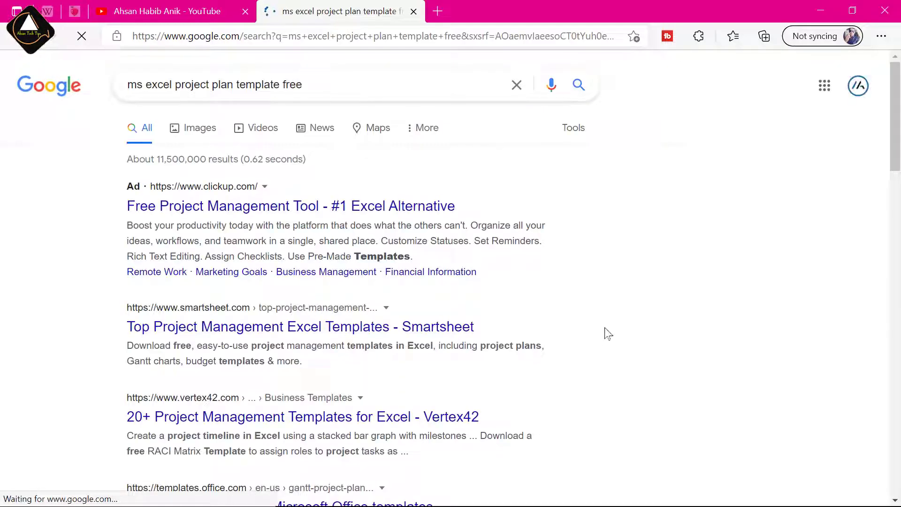
# Find the GoSkills result "52 Free Excel Templates to Make Your Life Easier" and open it in a new browser tab
pyautogui.scroll(-3, 603, 332)
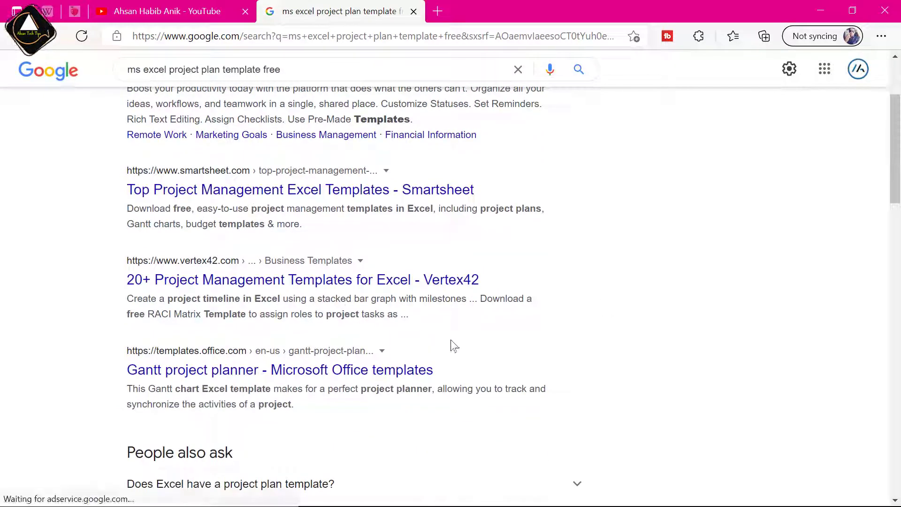
pyautogui.scroll(-4, 451, 344)
pyautogui.scroll(-3, 450, 344)
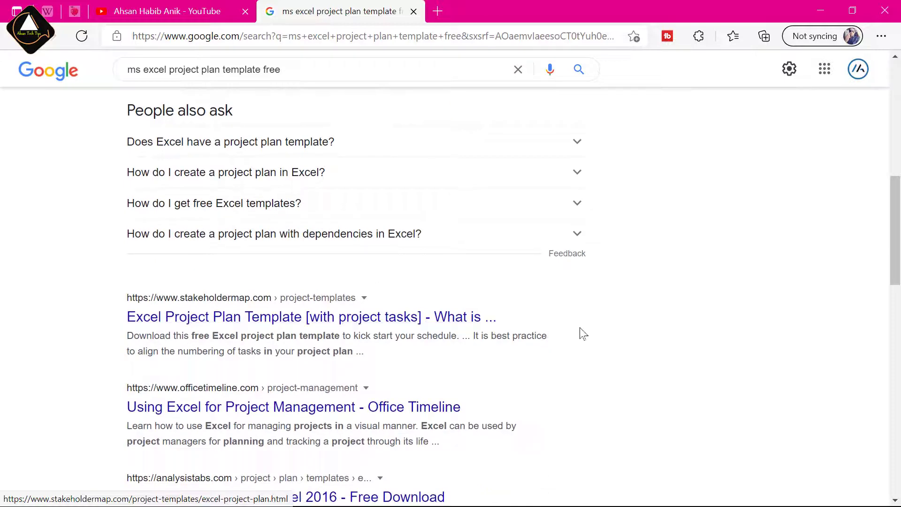
pyautogui.scroll(-3, 583, 336)
pyautogui.scroll(-4, 583, 300)
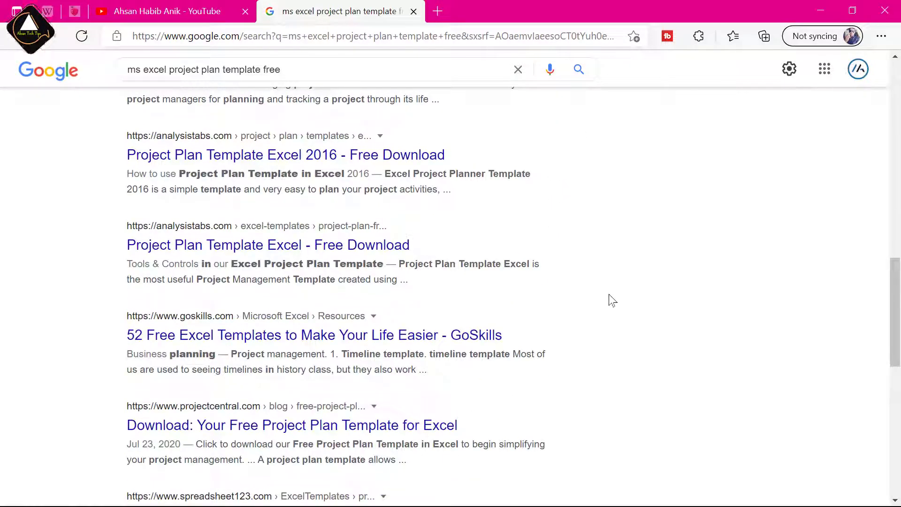
pyautogui.scroll(-1, 613, 300)
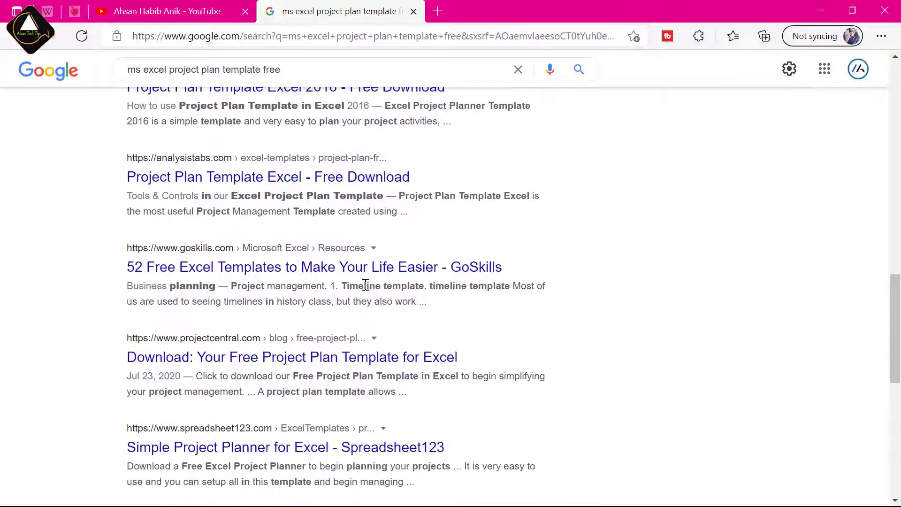
pyautogui.rightClick(388, 271)
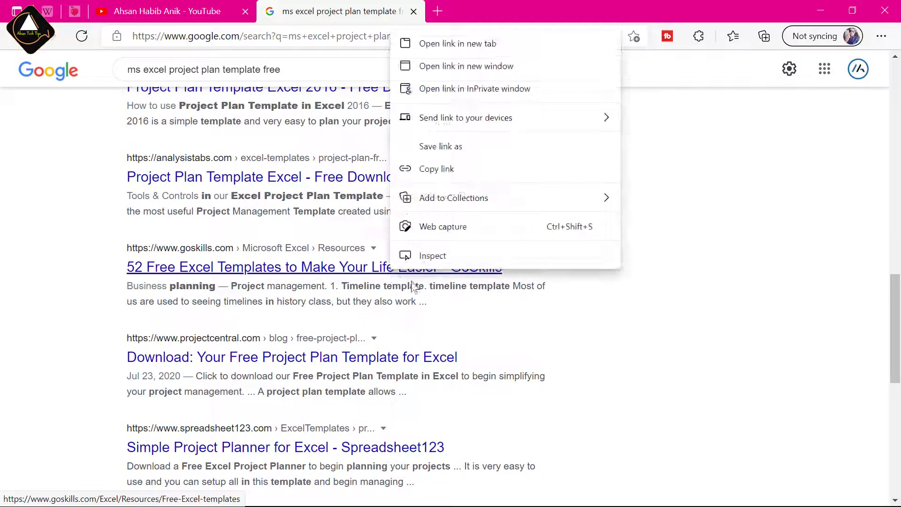
pyautogui.click(473, 44)
pyautogui.click(515, 11)
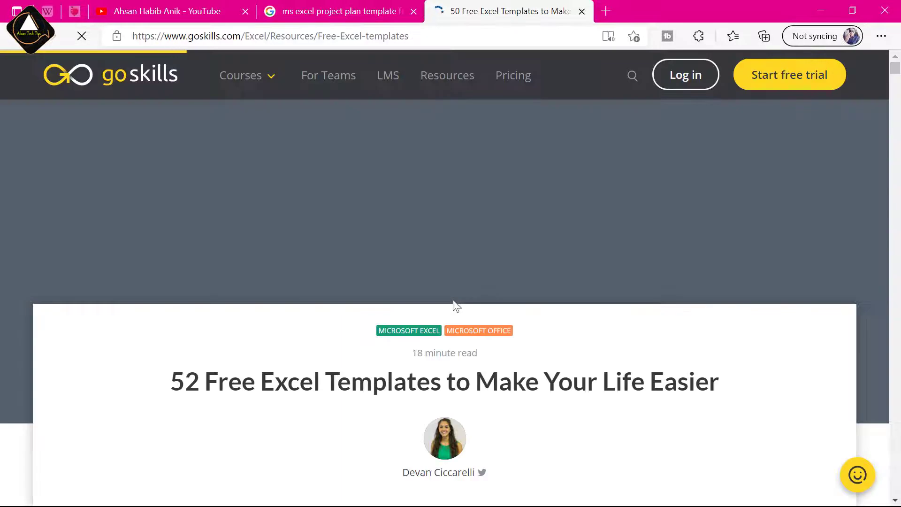
# Look through the project management templates in the GoSkills article, dismissing the Excel course pop-up
pyautogui.scroll(-4, 587, 324)
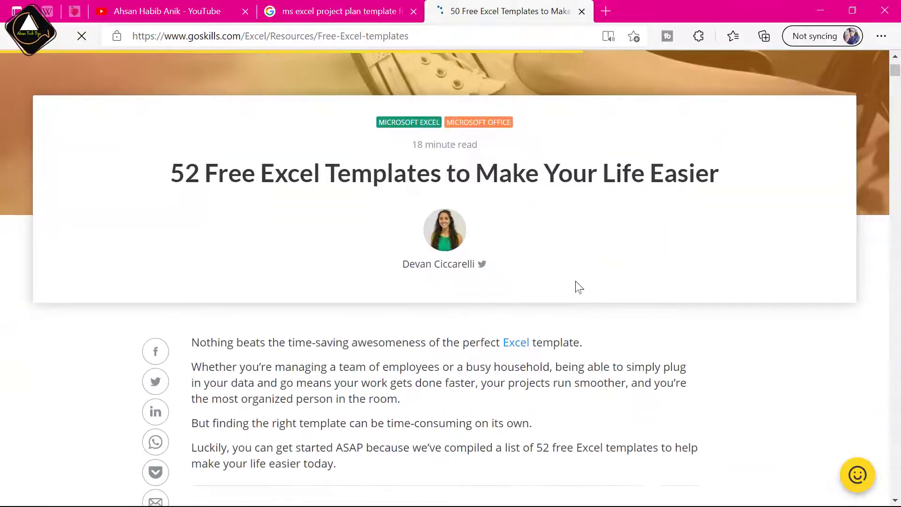
pyautogui.scroll(-12, 649, 291)
pyautogui.scroll(-7, 632, 294)
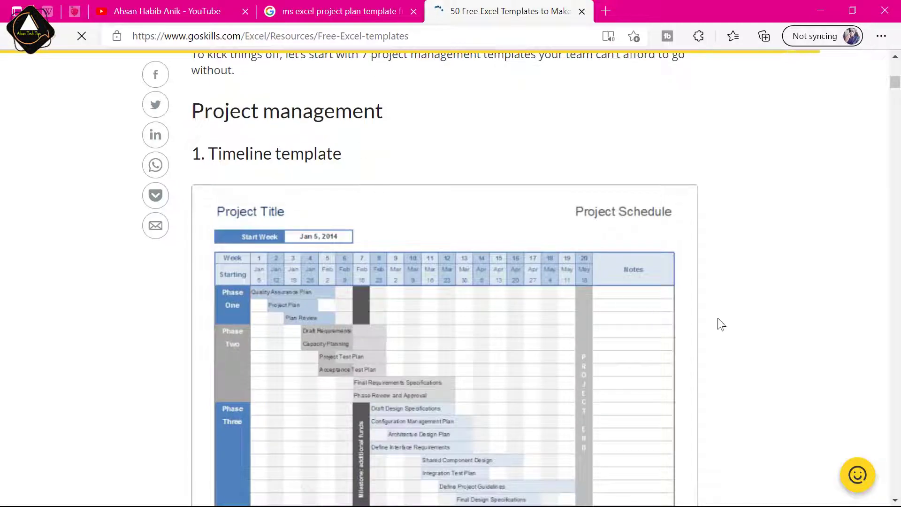
pyautogui.scroll(-14, 721, 323)
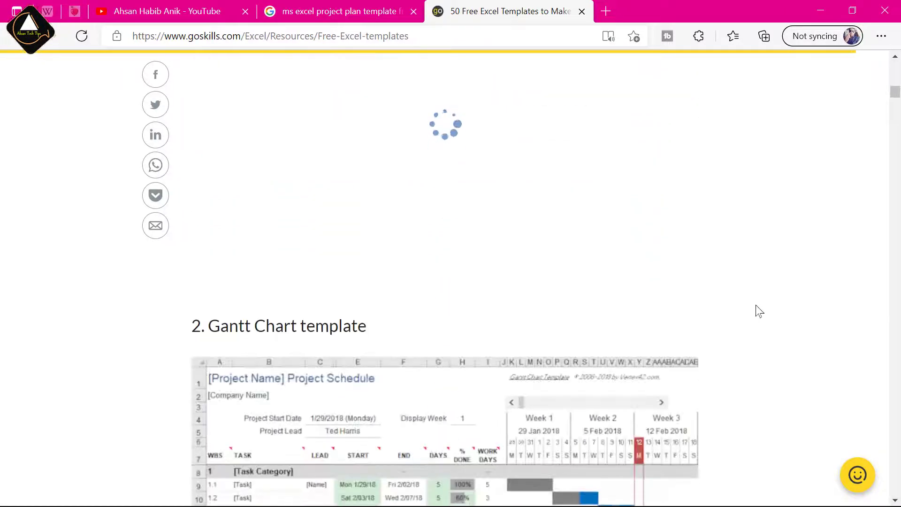
pyautogui.scroll(-6, 683, 308)
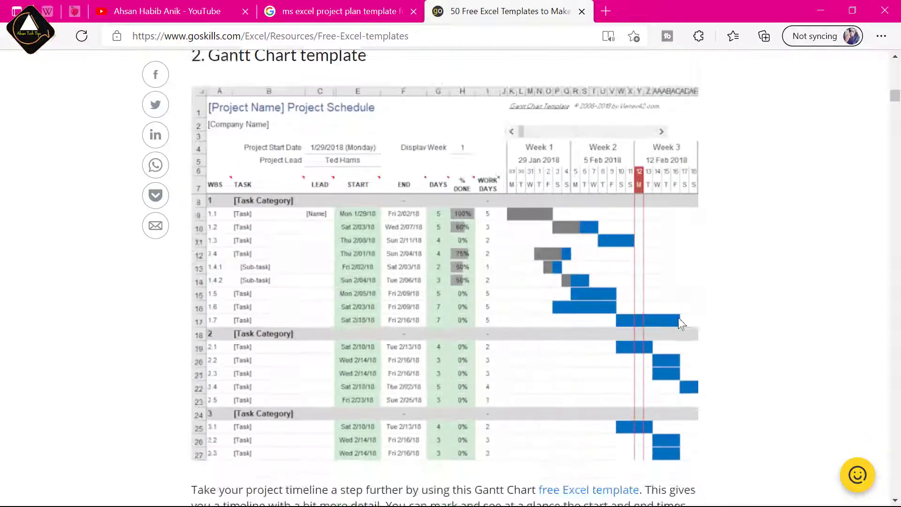
pyautogui.scroll(-15, 681, 323)
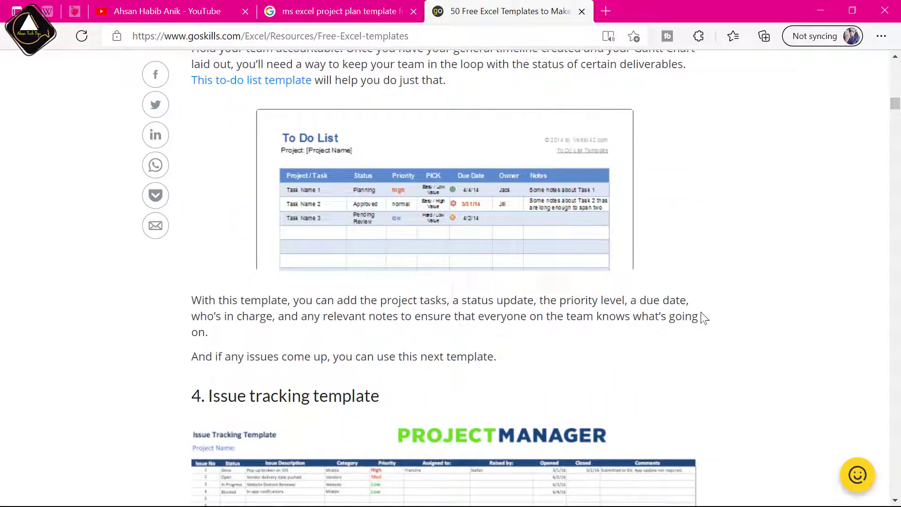
pyautogui.scroll(-4, 704, 318)
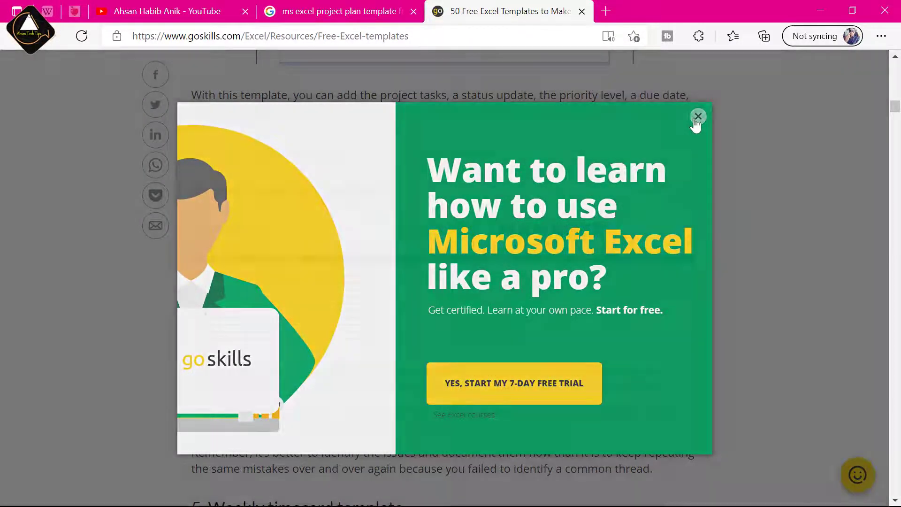
pyautogui.click(698, 117)
pyautogui.scroll(-9, 708, 247)
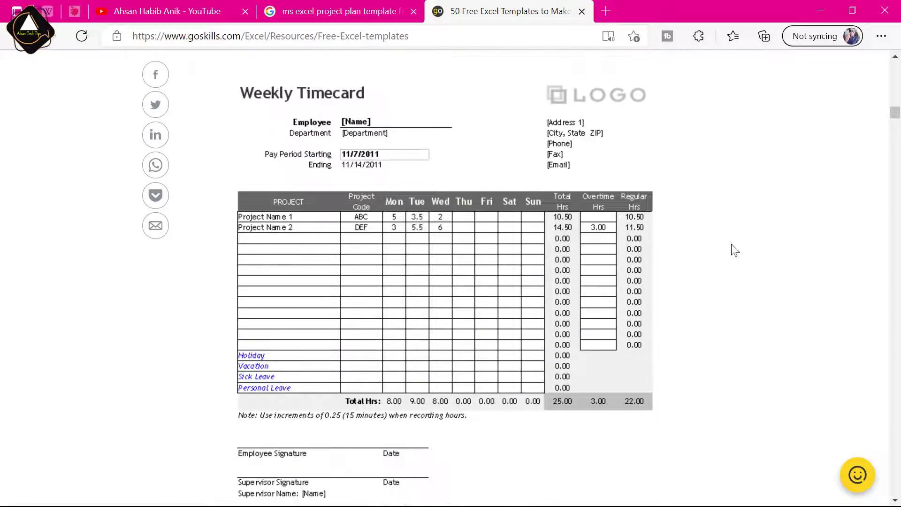
# Open the "weekly timecard for projects" link below the weekly timecard template and dismiss the Vertex42 overlay
pyautogui.scroll(1, 735, 251)
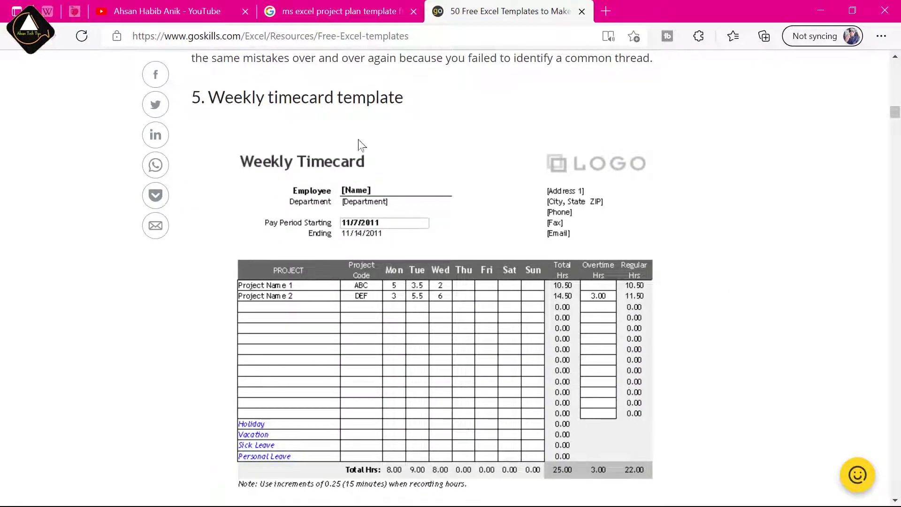
pyautogui.scroll(-5, 466, 297)
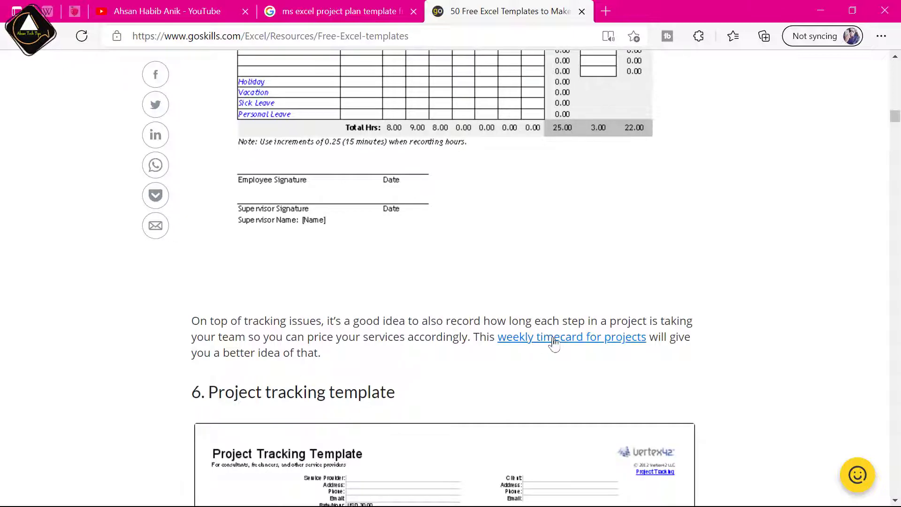
pyautogui.click(553, 338)
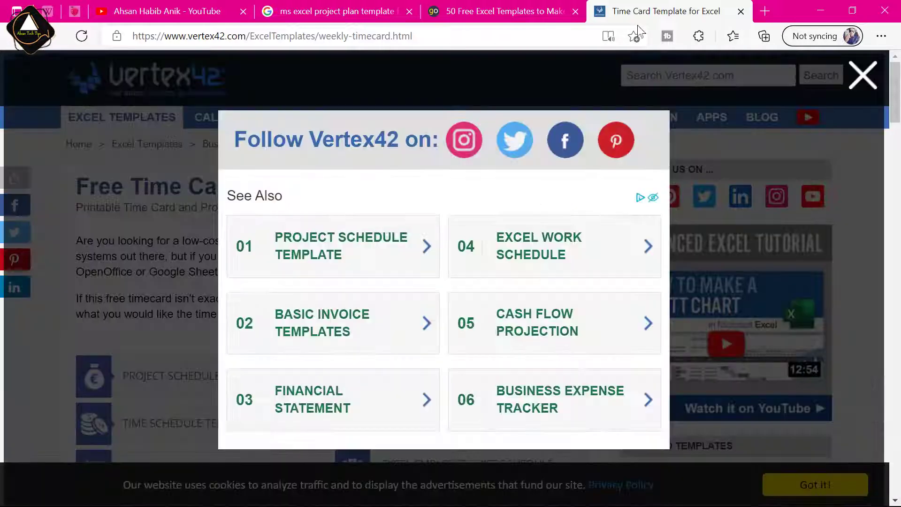
pyautogui.click(863, 75)
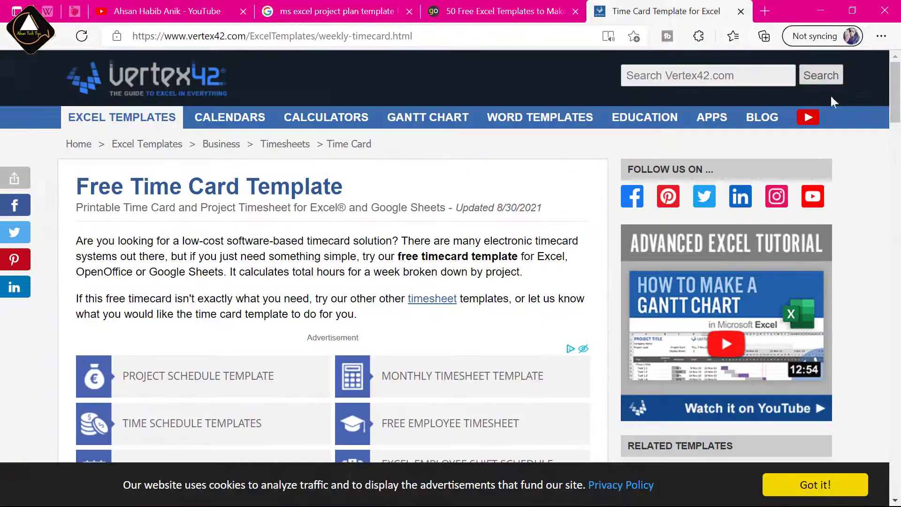
# Choose the Excel version of the Vertex42 time card template for download and close the advertisement
pyautogui.scroll(-7, 572, 244)
pyautogui.scroll(-5, 575, 258)
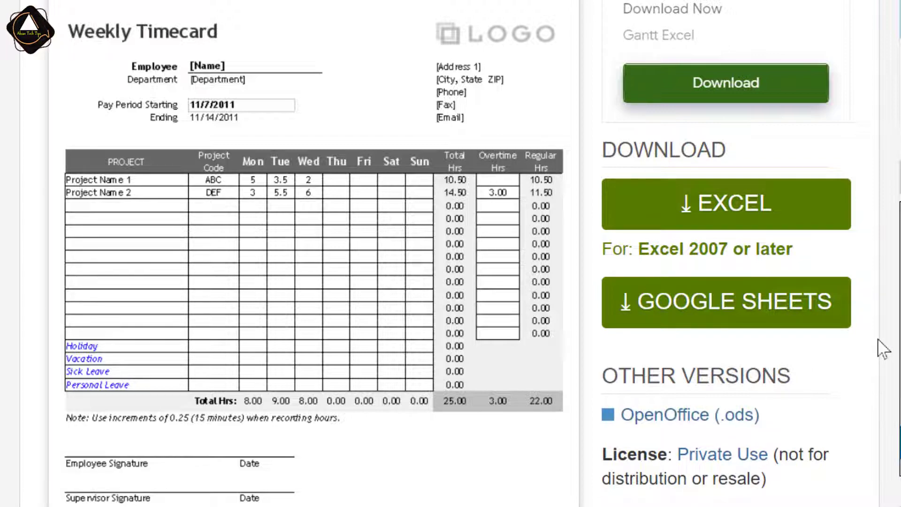
pyautogui.click(704, 203)
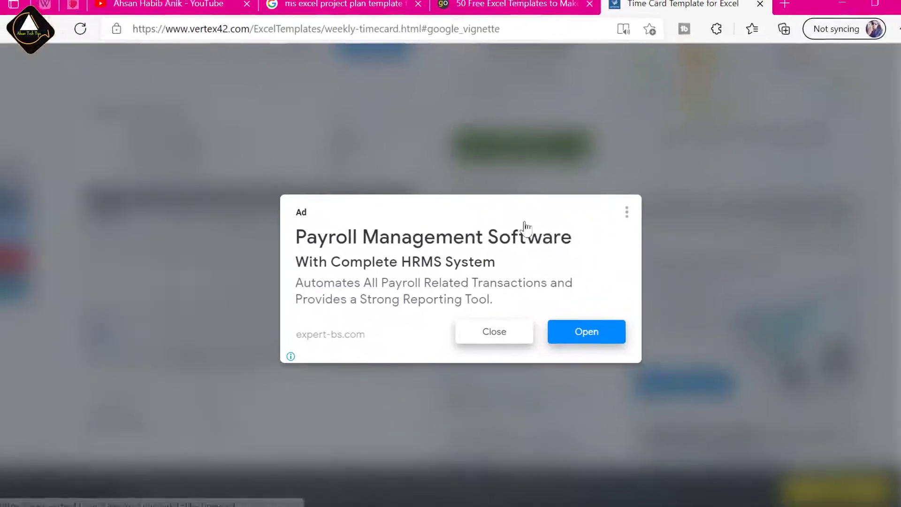
pyautogui.click(485, 328)
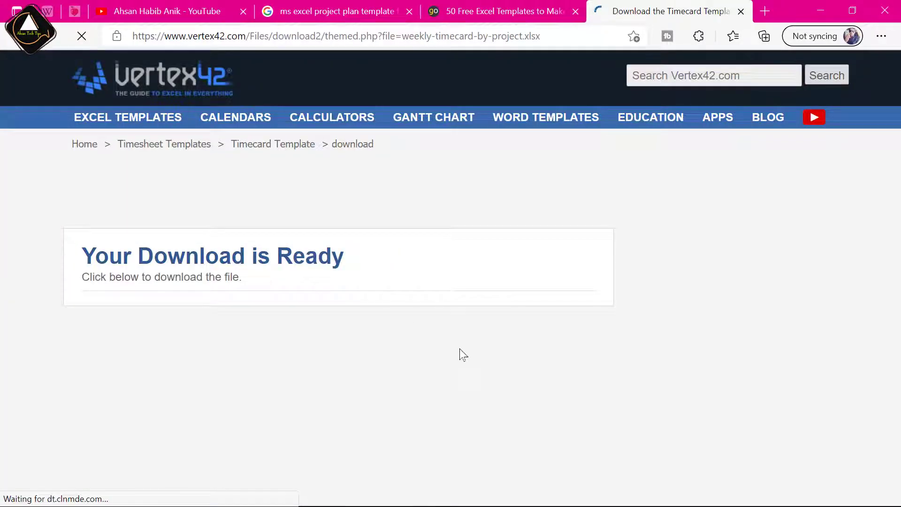
# Download weekly-timecard-by-project.xlsx and open the downloaded file in Excel
pyautogui.scroll(-2, 422, 333)
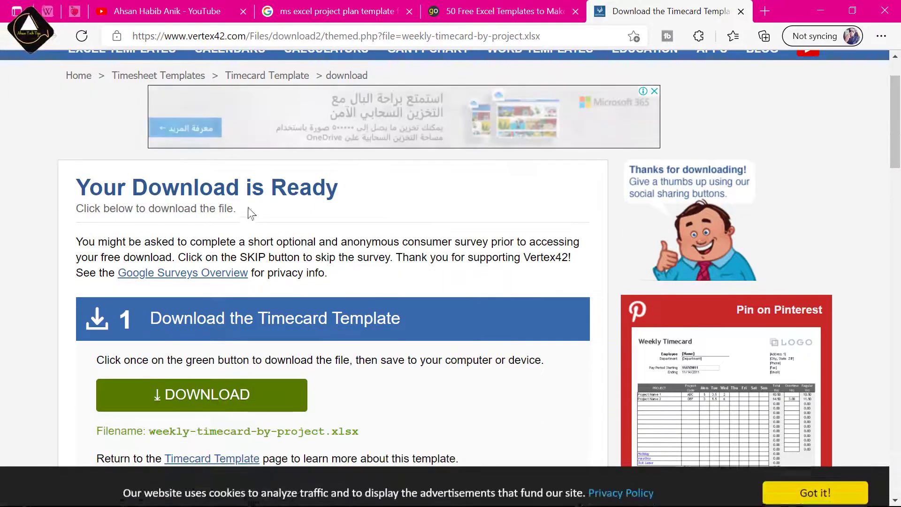
pyautogui.scroll(-3, 308, 256)
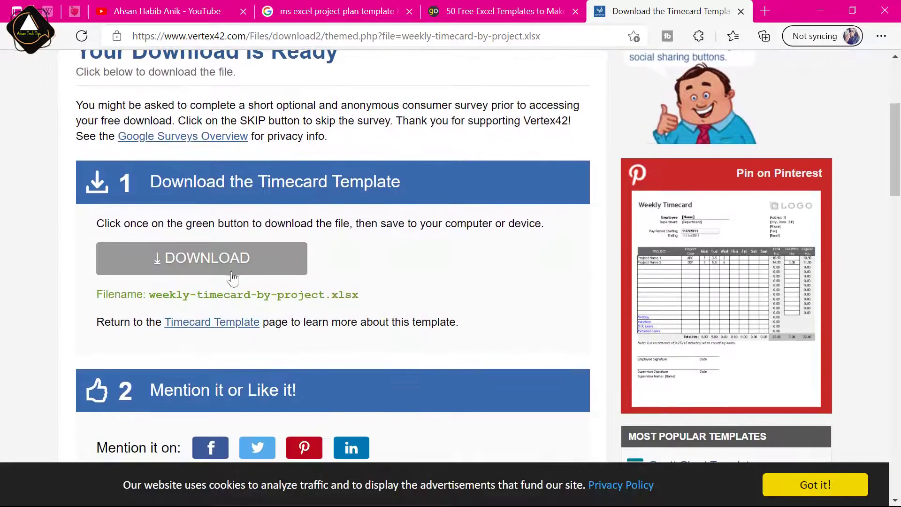
pyautogui.click(254, 262)
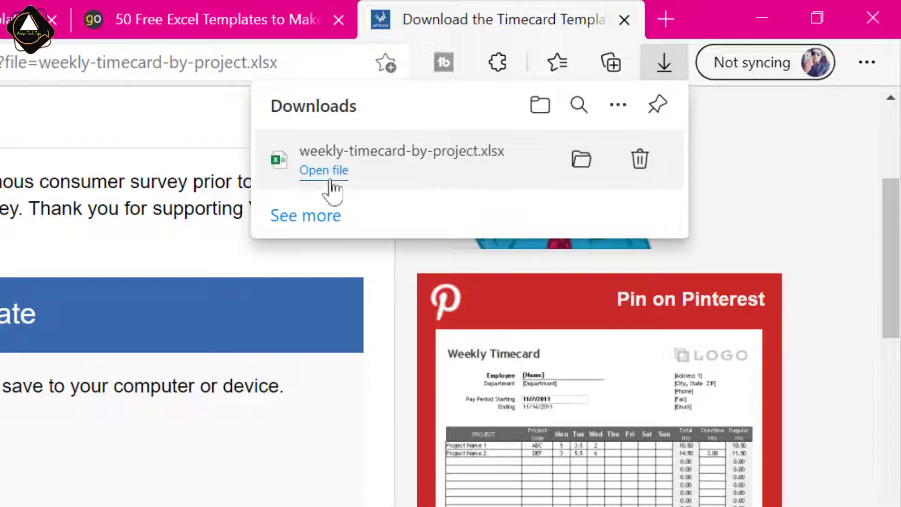
pyautogui.click(330, 181)
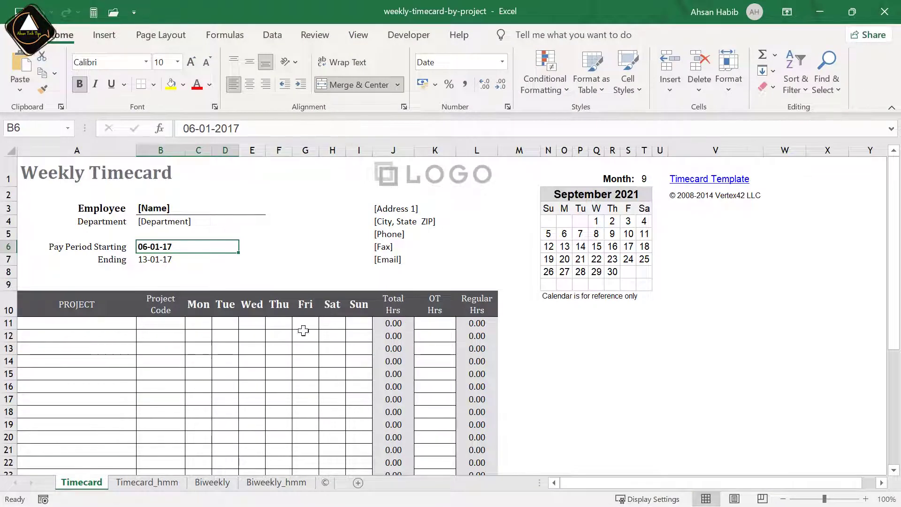
# Examine the downloaded workbook's Timecard, Timecard_hmm, Biweekly, Biweekly_hmm and copyright sheets
pyautogui.scroll(-8, 383, 322)
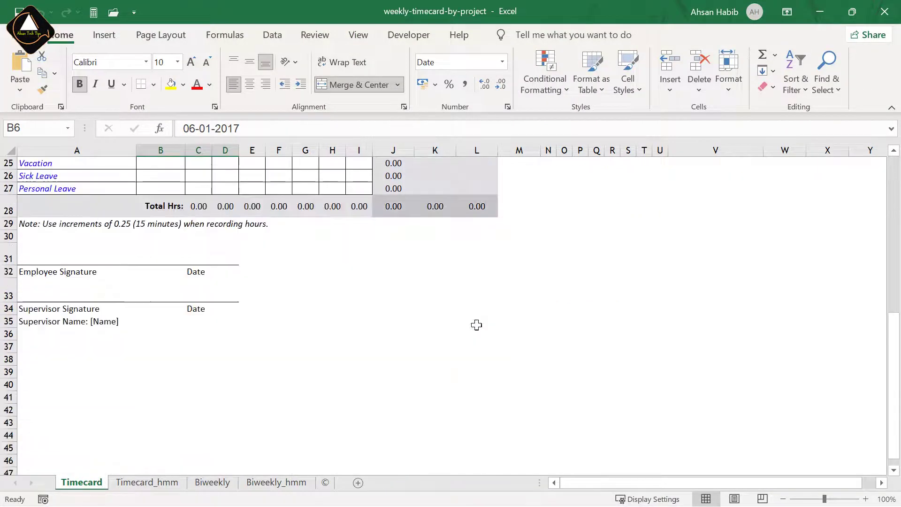
pyautogui.scroll(8, 476, 325)
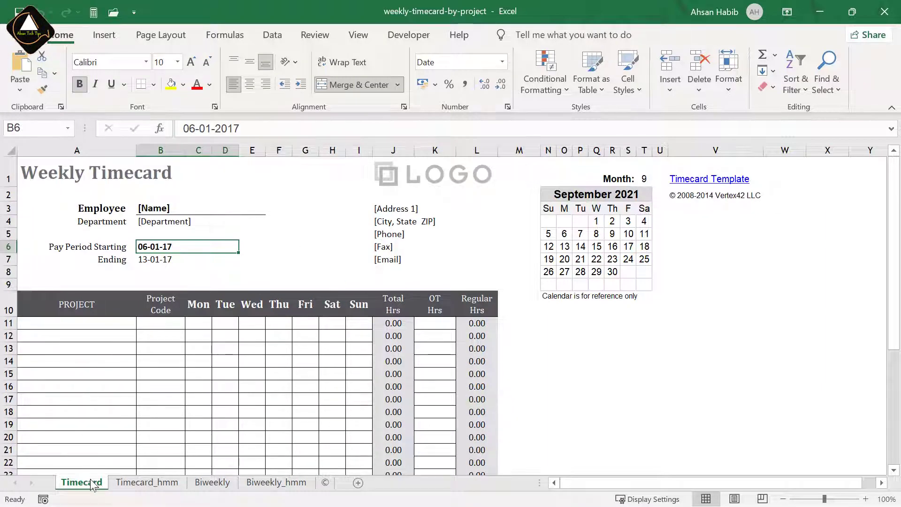
pyautogui.click(149, 485)
pyautogui.click(220, 485)
pyautogui.click(303, 486)
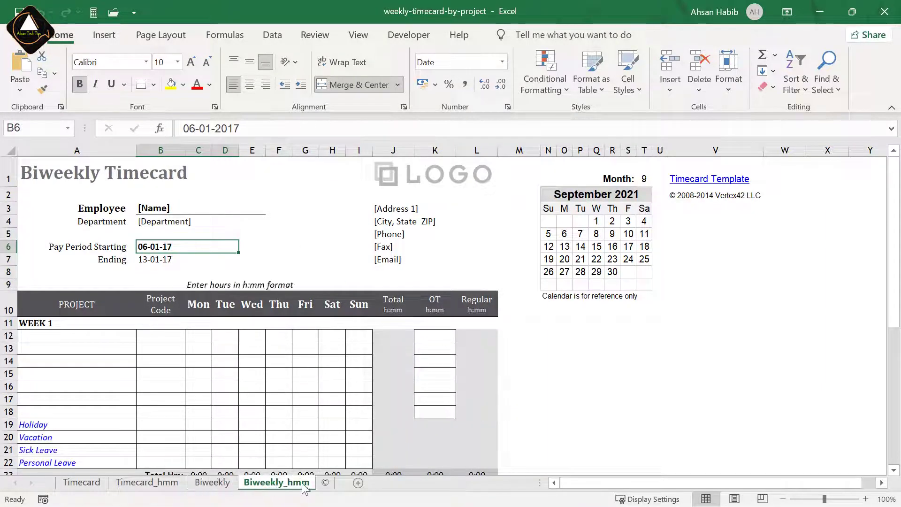
pyautogui.click(325, 483)
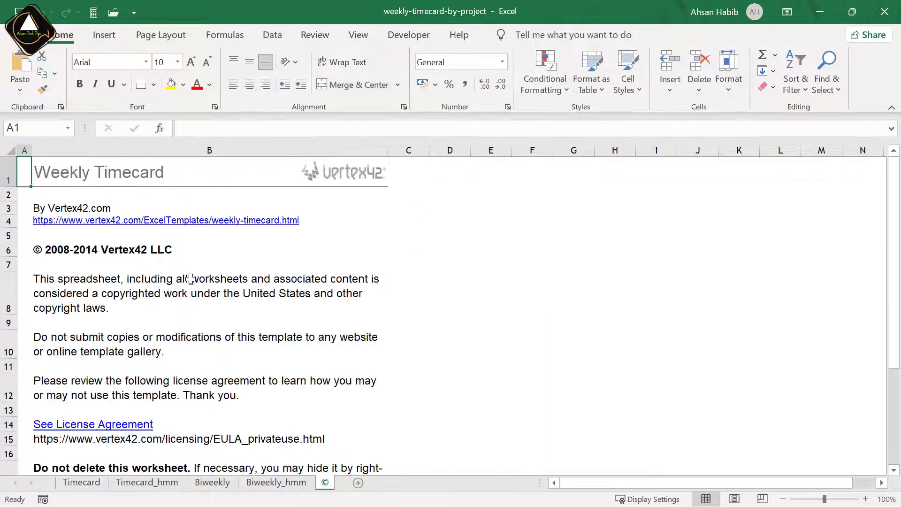
pyautogui.scroll(-4, 319, 321)
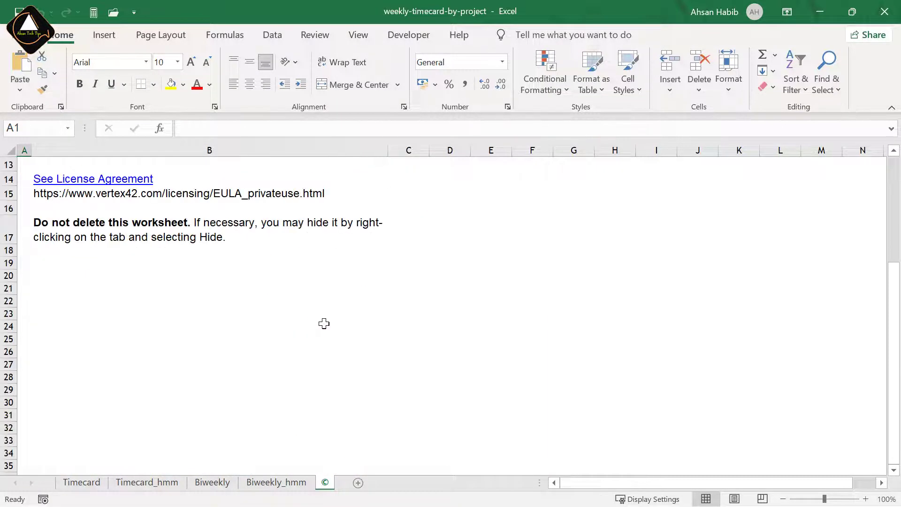
pyautogui.scroll(4, 303, 315)
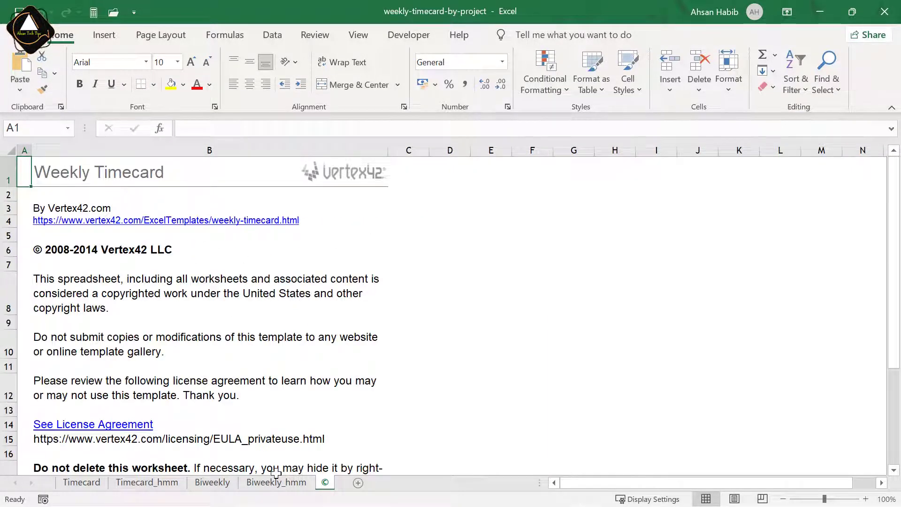
# Review the Biweekly_hmm and copyright sheets of the timecard workbook again and return to the Timecard sheet
pyautogui.click(277, 483)
pyautogui.click(326, 482)
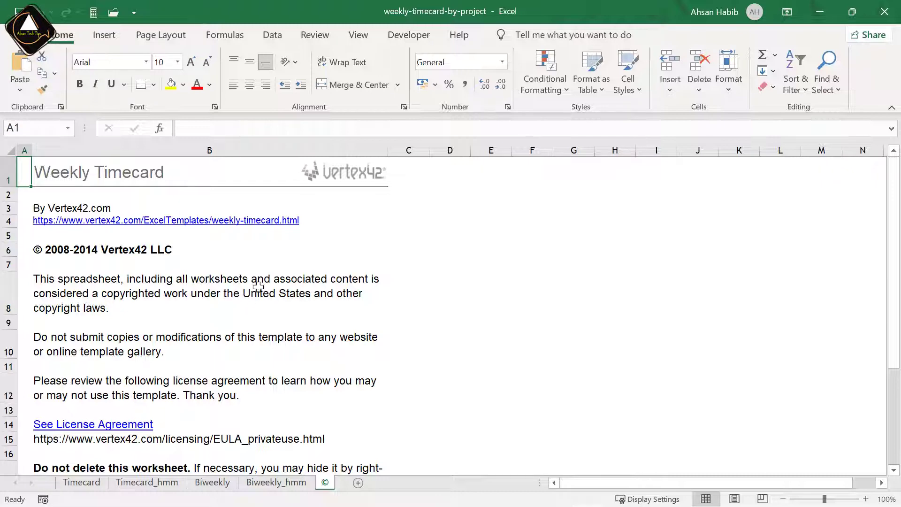
pyautogui.click(81, 483)
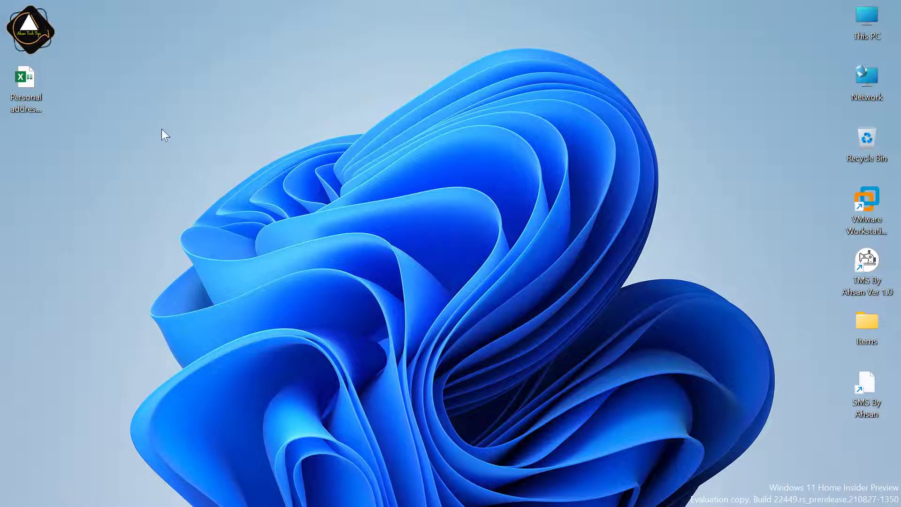
# Delete the Personal address book workbook from the desktop
pyautogui.moveTo(135, 43); pyautogui.dragTo(1, 159)
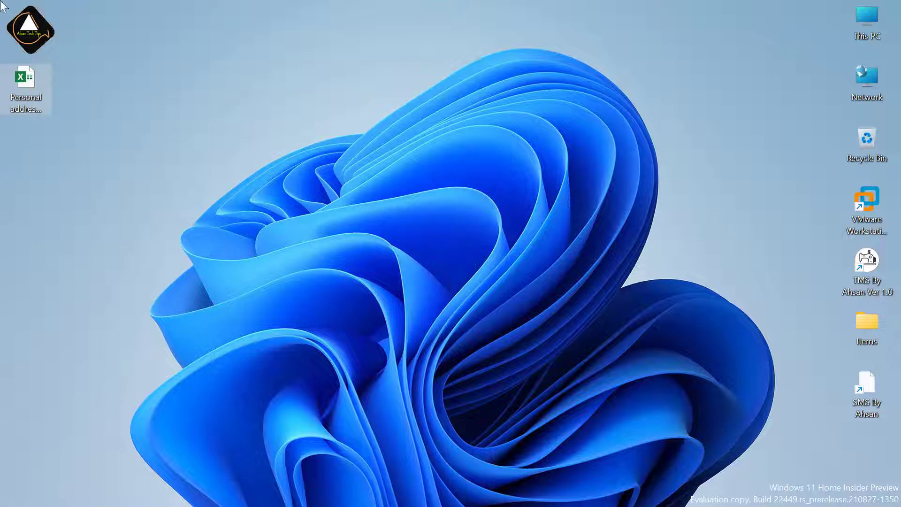
pyautogui.press('Delete')
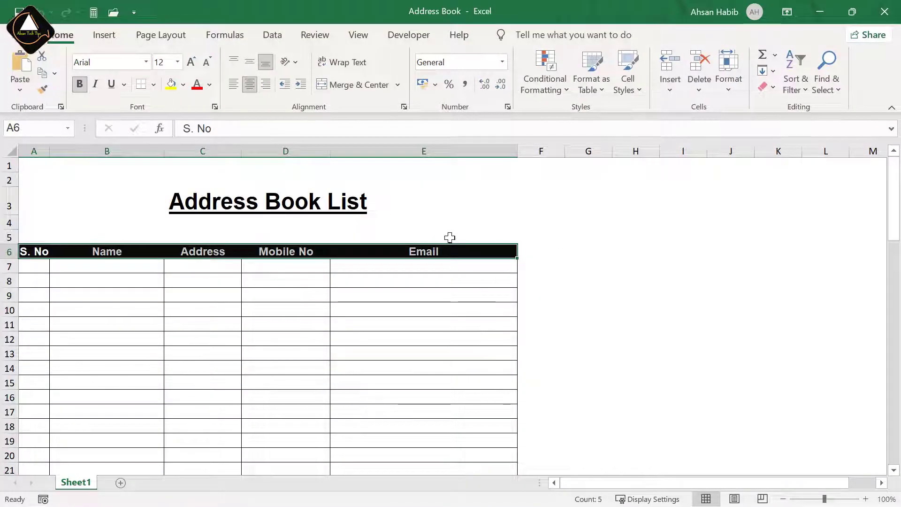
# Save the Address Book workbook as an Excel Template named Address Book in the Custom Office Templates folder
pyautogui.scroll(-11, 610, 282)
pyautogui.click(500, 234)
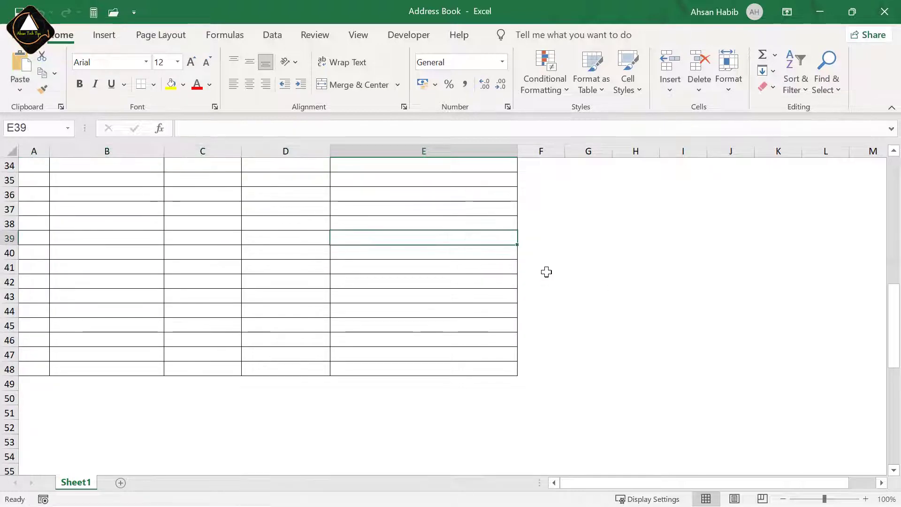
pyautogui.scroll(11, 547, 264)
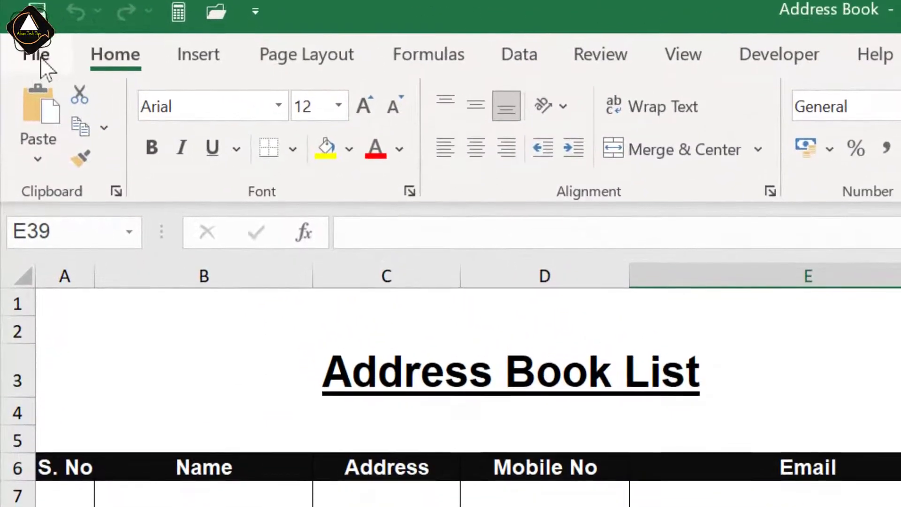
pyautogui.click(37, 68)
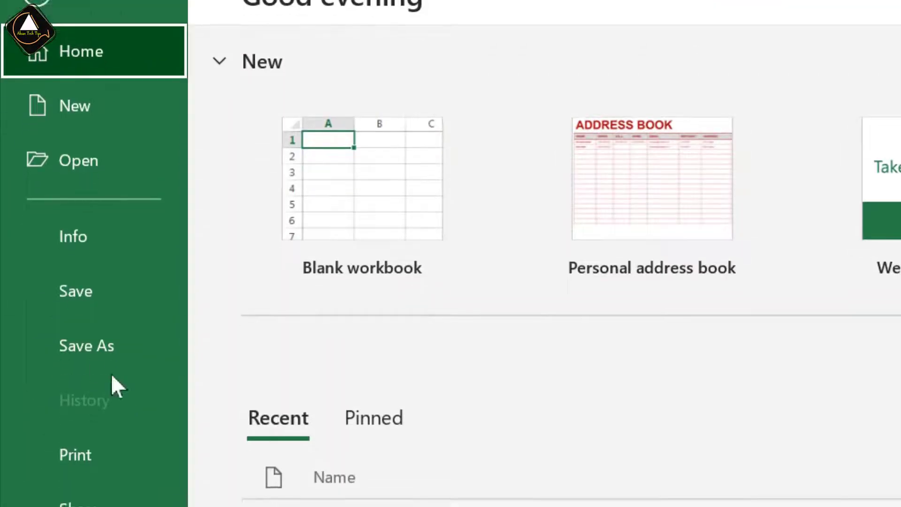
pyautogui.click(127, 350)
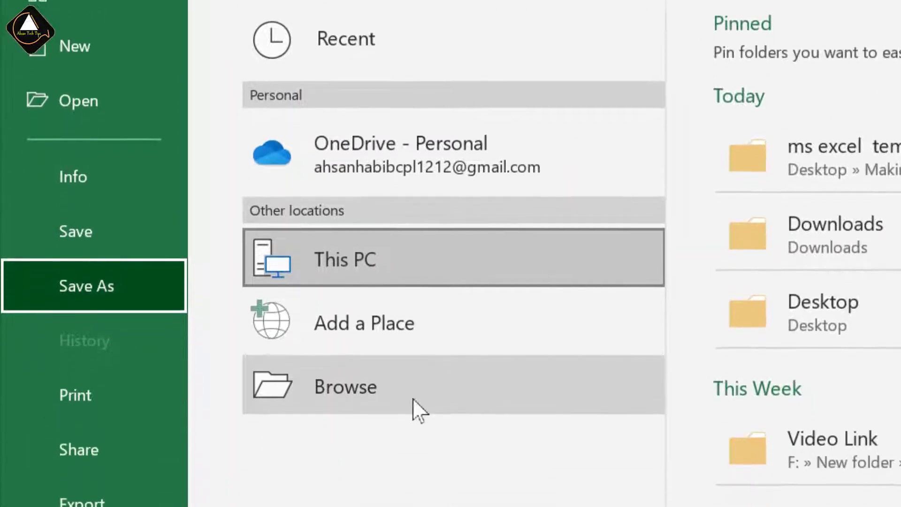
pyautogui.click(366, 446)
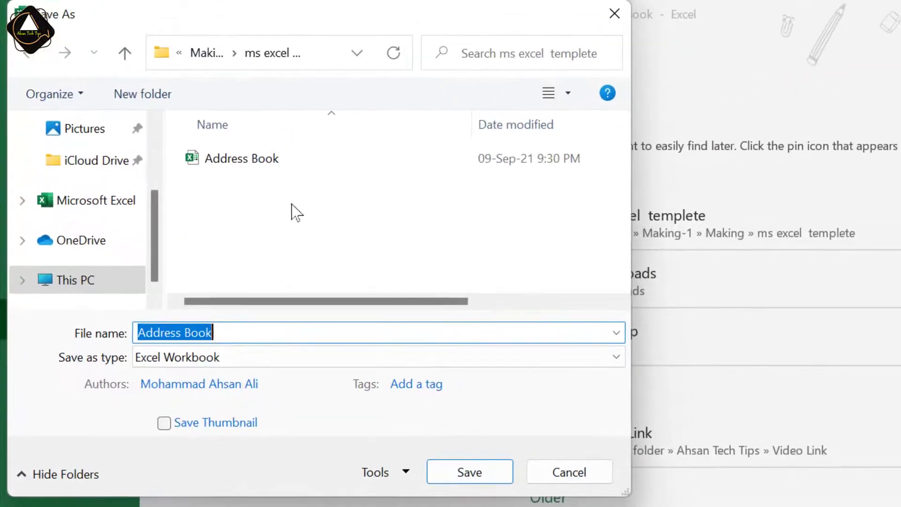
pyautogui.scroll(3, 75, 211)
pyautogui.click(75, 175)
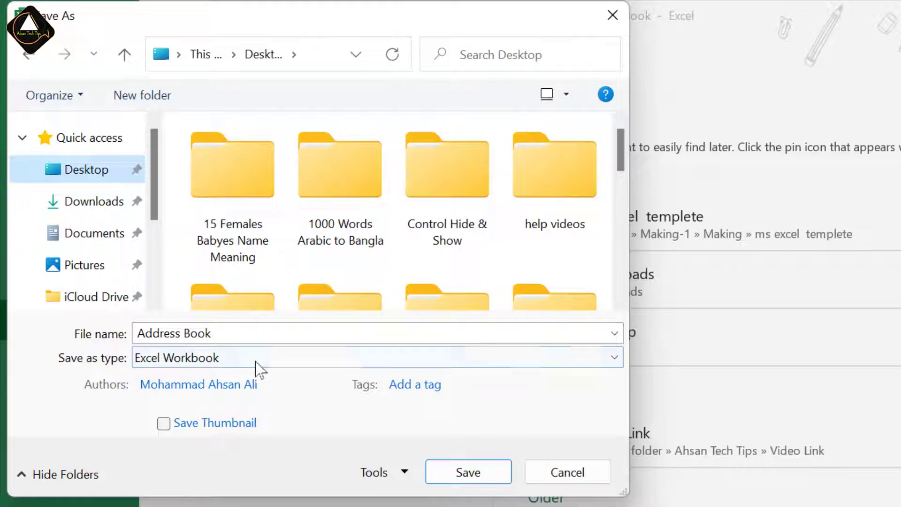
pyautogui.click(615, 365)
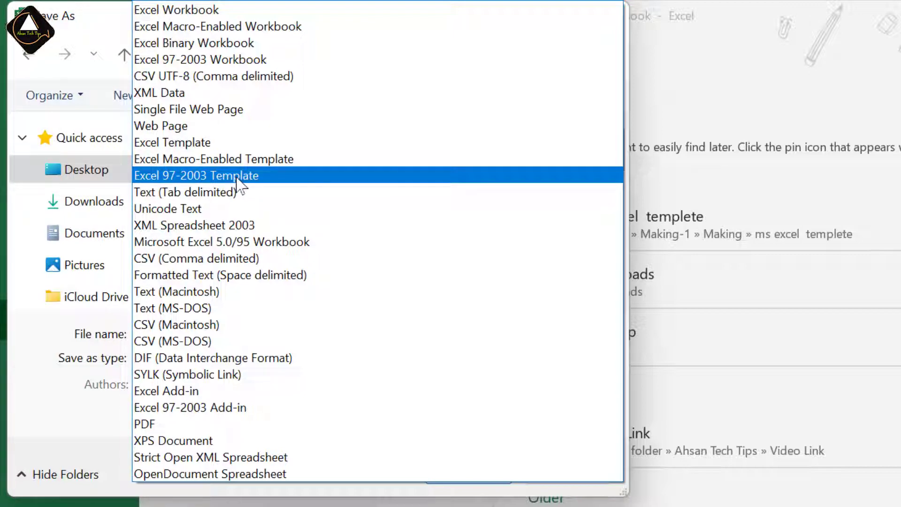
pyautogui.click(200, 143)
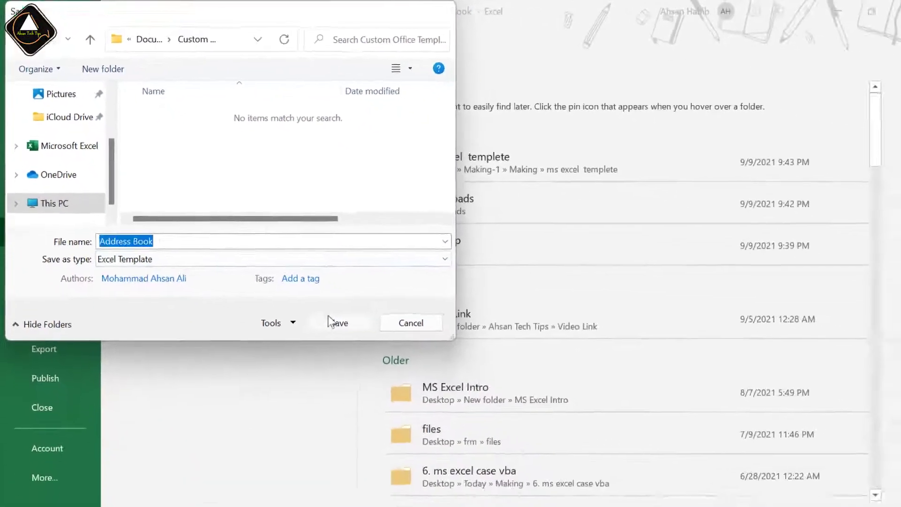
pyautogui.click(413, 416)
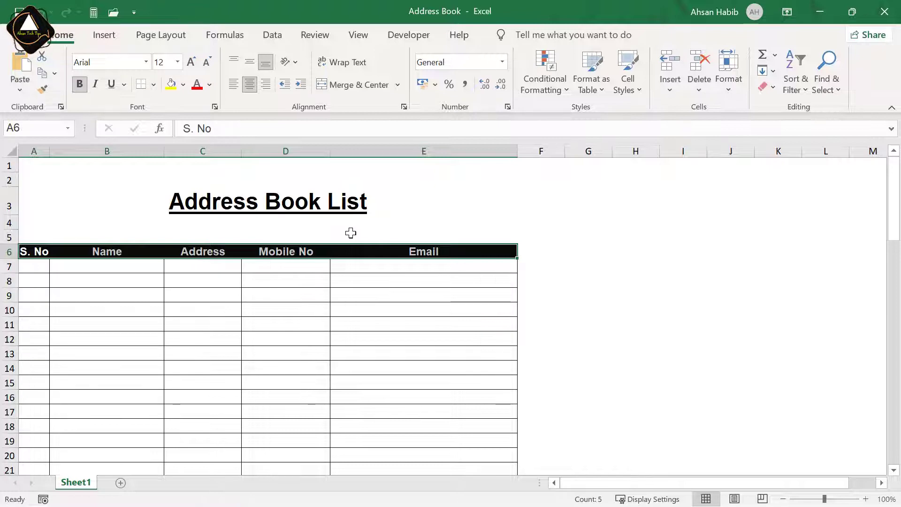
# Close the Address Book workbook and start Excel again from the Windows search
pyautogui.click(885, 19)
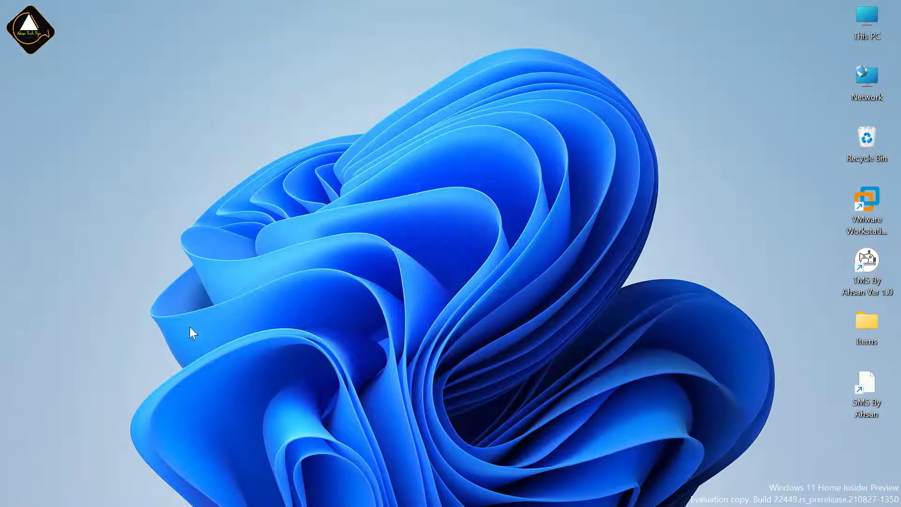
pyautogui.click(55, 491)
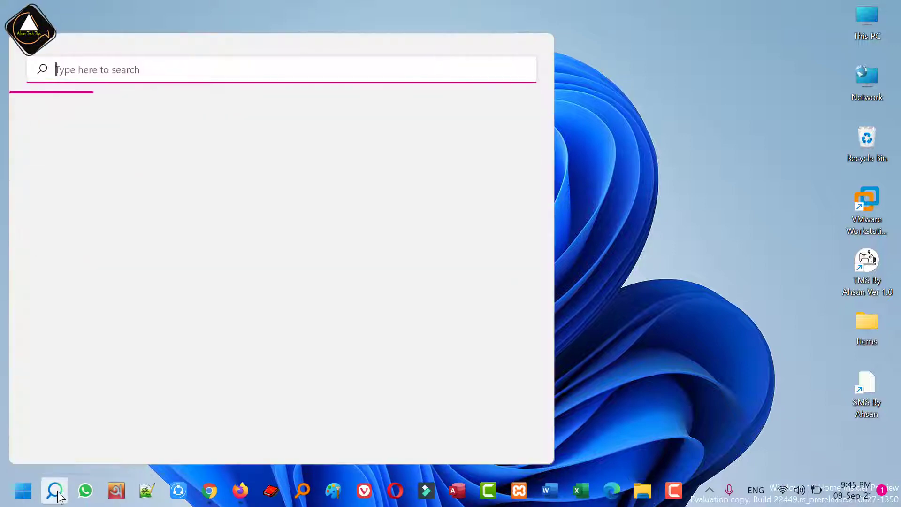
pyautogui.write('ex')
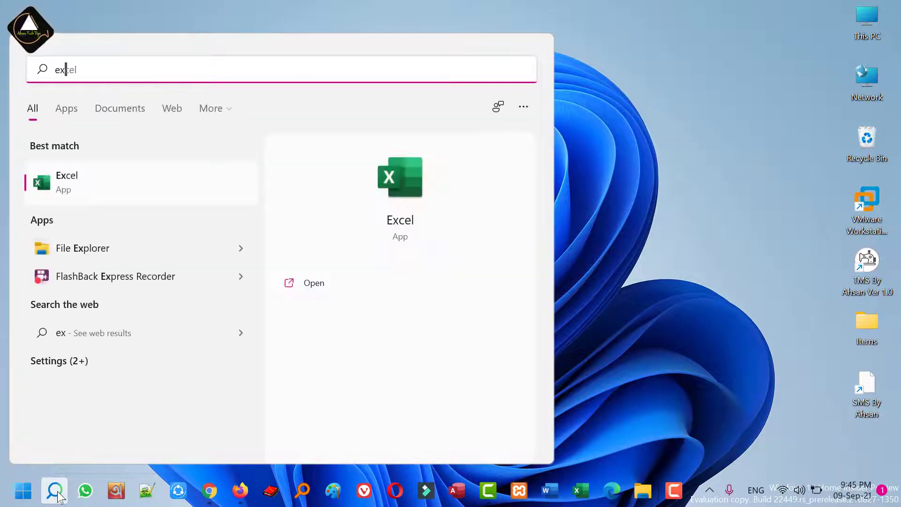
pyautogui.press('Return')
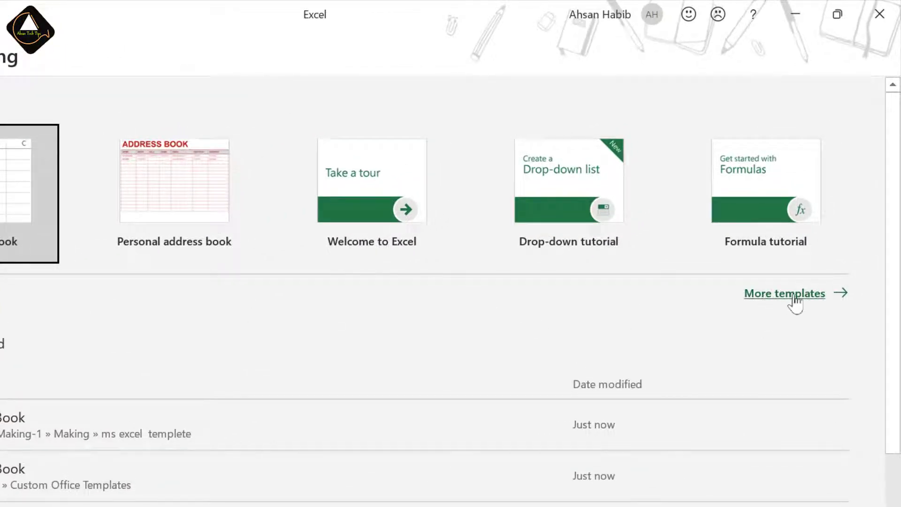
# Create a new workbook from the Address Book template among the personal templates
pyautogui.click(779, 294)
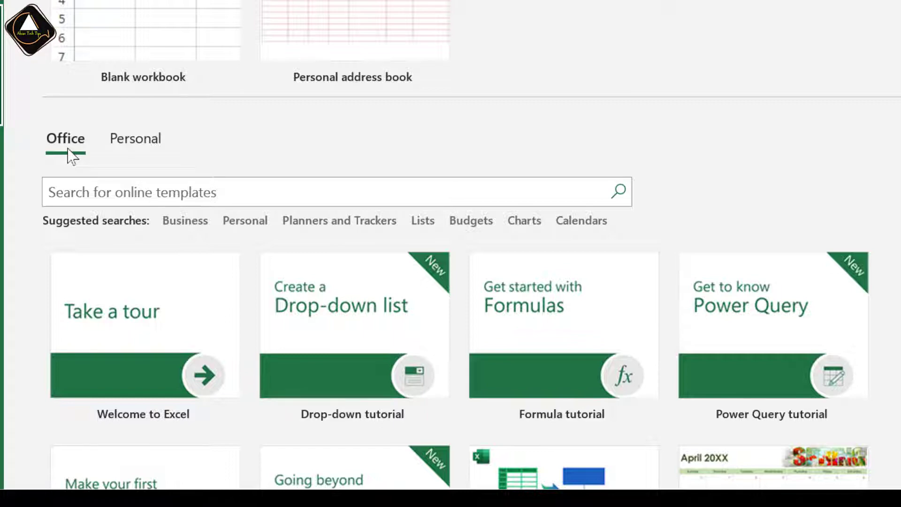
pyautogui.click(149, 148)
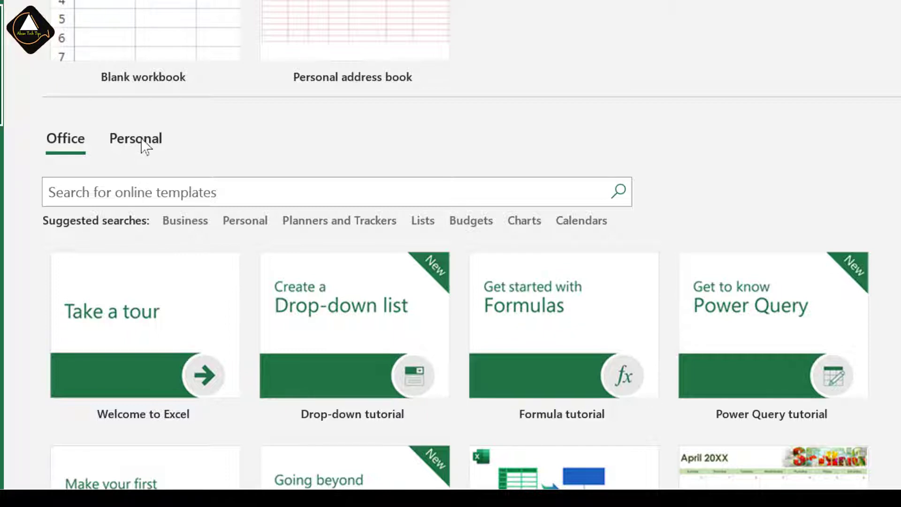
pyautogui.click(144, 145)
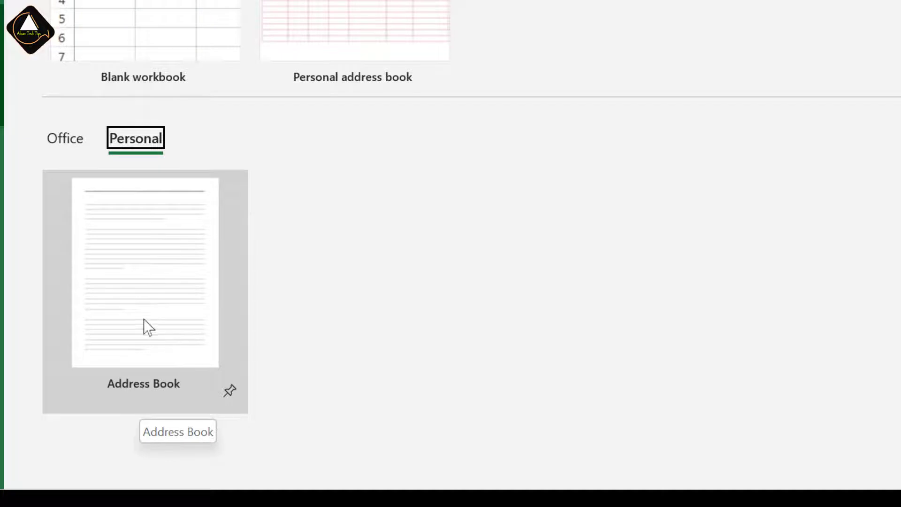
pyautogui.click(150, 274)
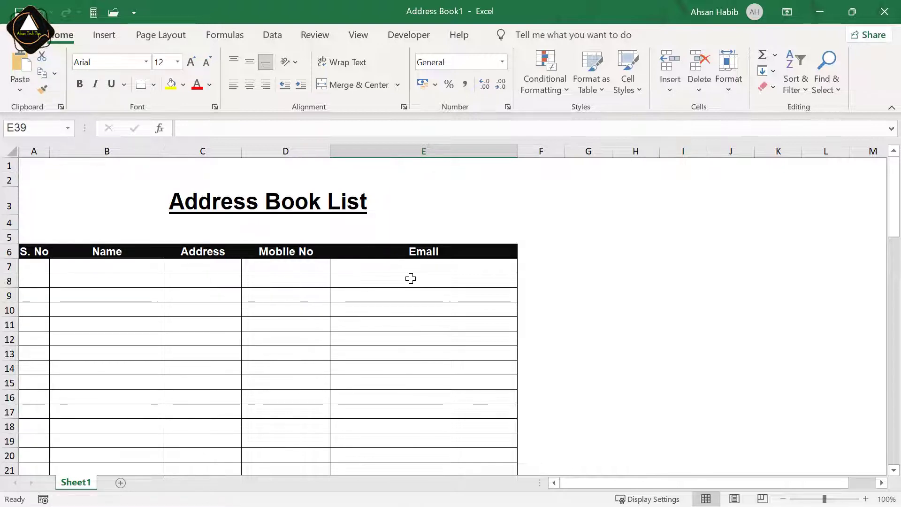
# Examine the default local file location and default personal templates location in Excel's save options
pyautogui.click(17, 36)
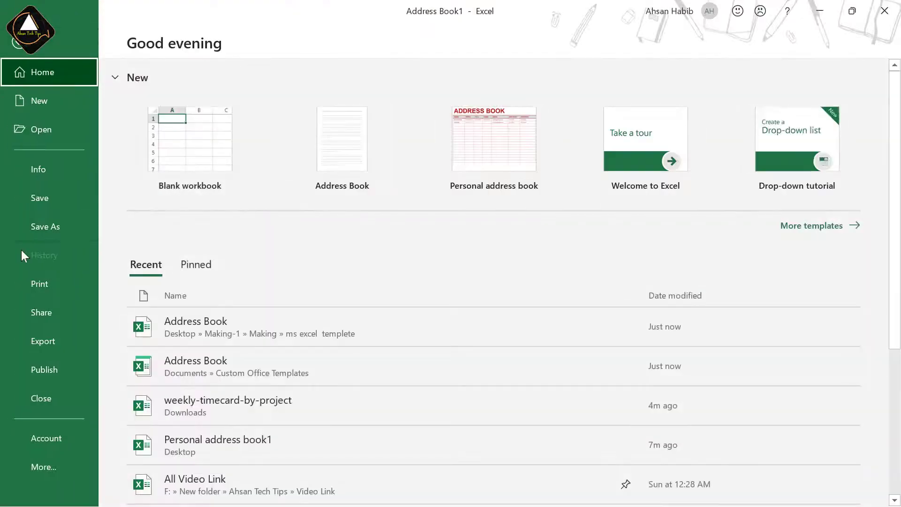
pyautogui.click(54, 465)
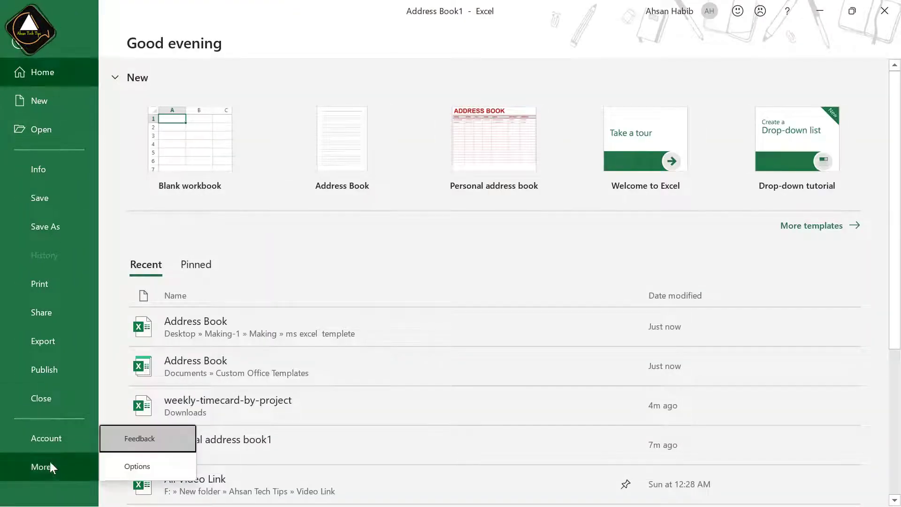
pyautogui.click(155, 468)
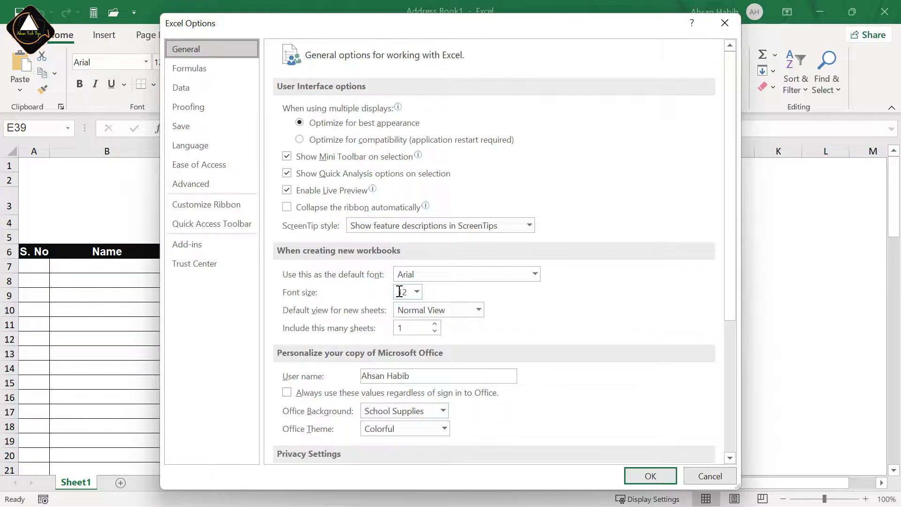
pyautogui.click(194, 136)
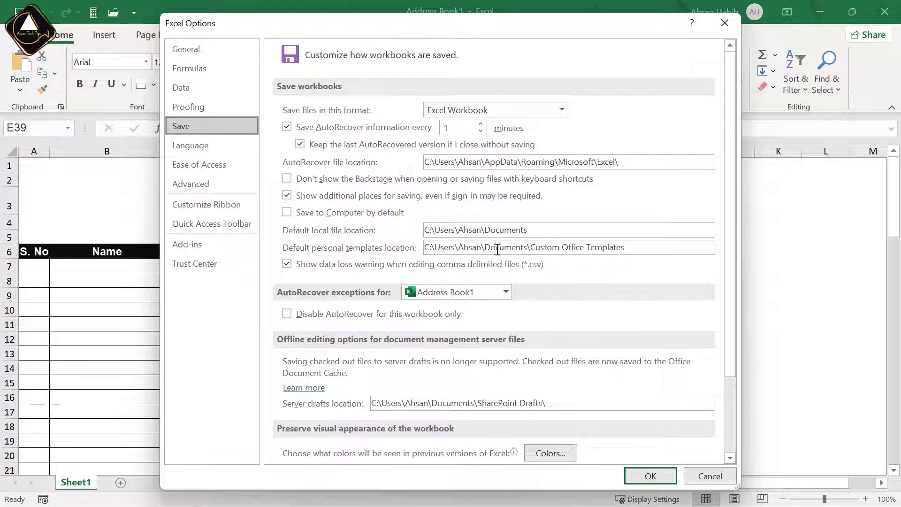
pyautogui.click(635, 248)
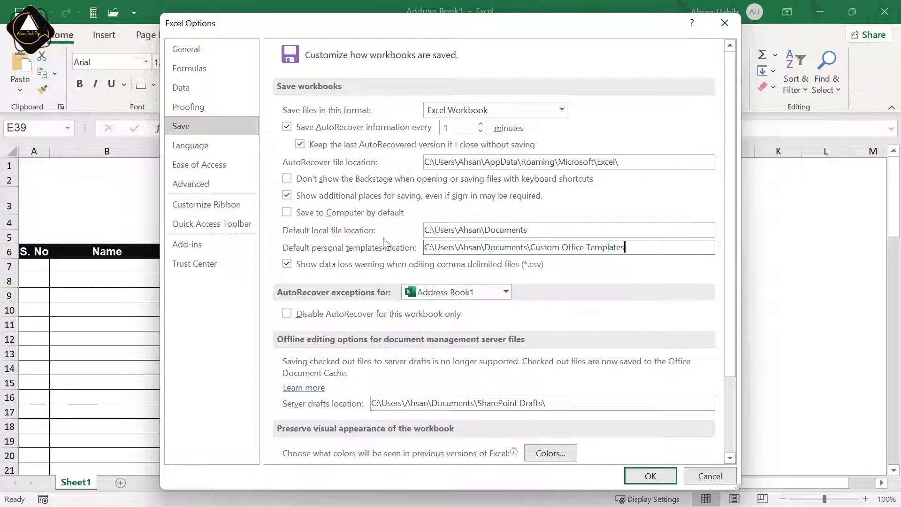
pyautogui.click(538, 231)
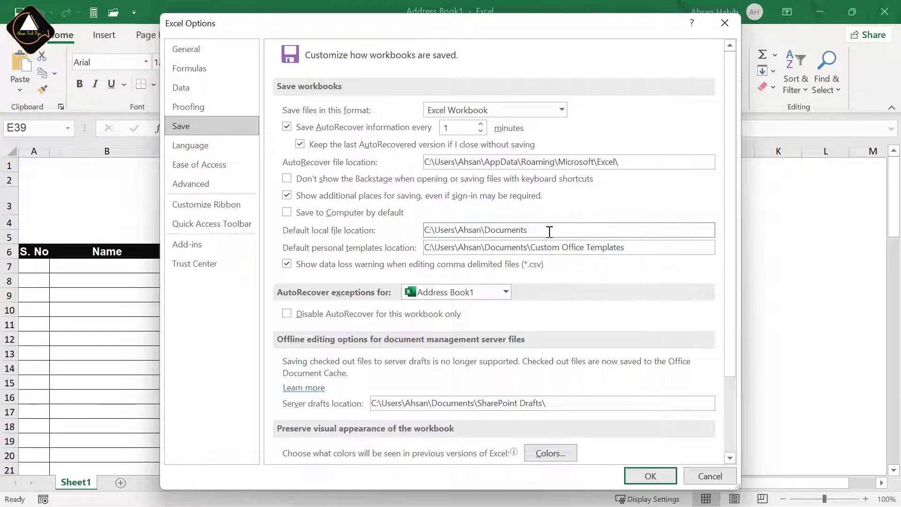
pyautogui.moveTo(550, 232); pyautogui.dragTo(386, 227)
pyautogui.click(547, 233)
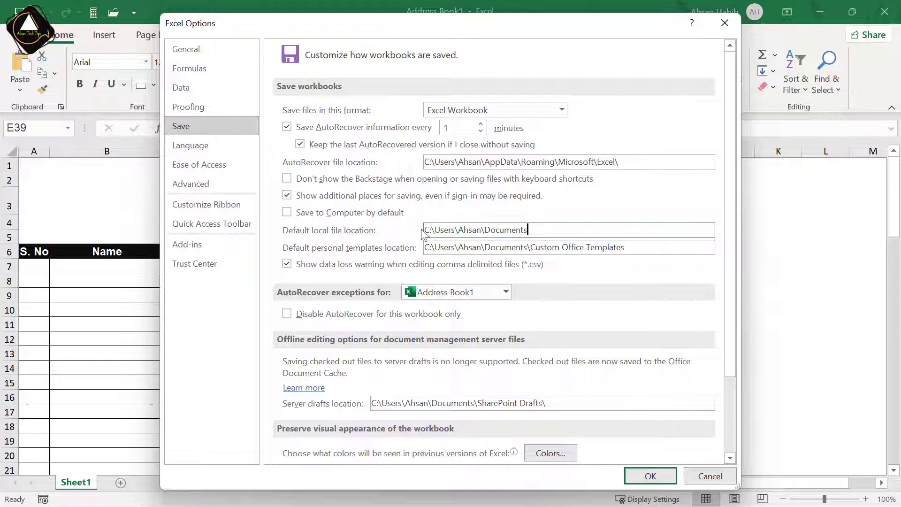
pyautogui.doubleClick(546, 233)
pyautogui.click(548, 233)
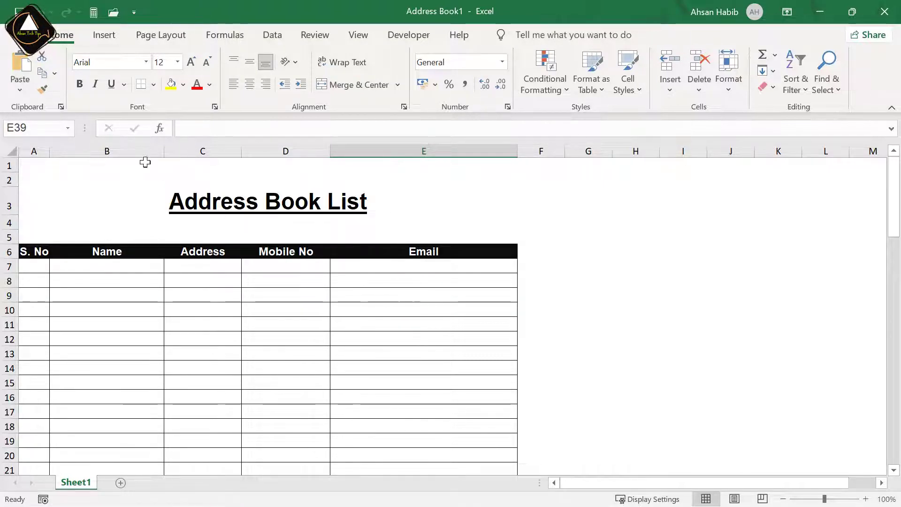
# Save the new workbook to the Desktop as an Excel Workbook named Address Book1 and close it
pyautogui.click(18, 34)
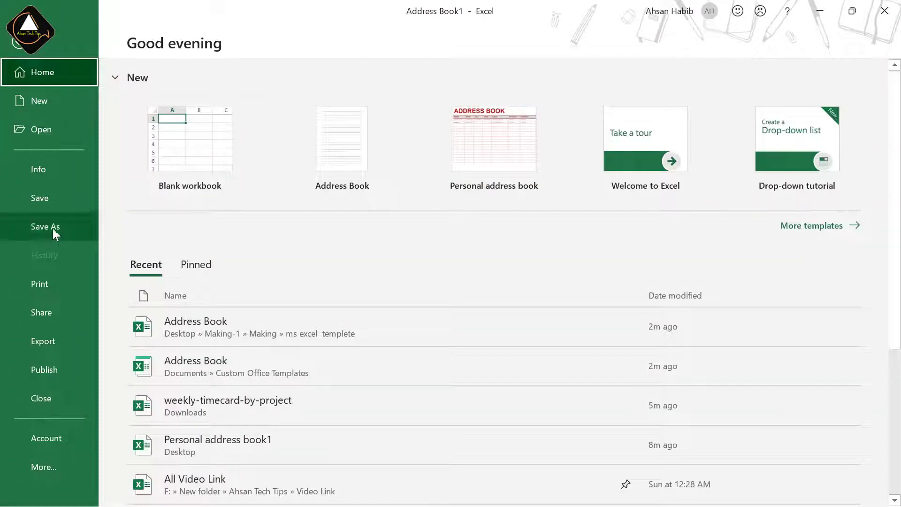
pyautogui.click(53, 230)
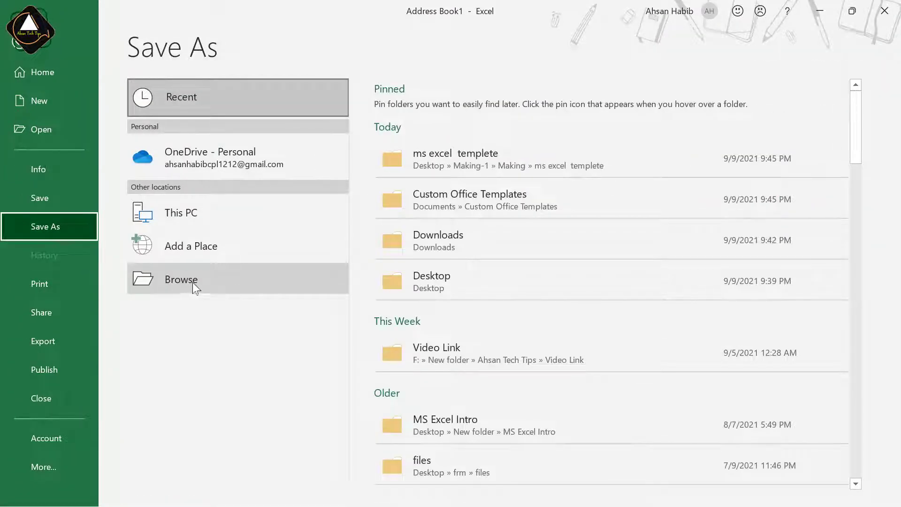
pyautogui.click(192, 280)
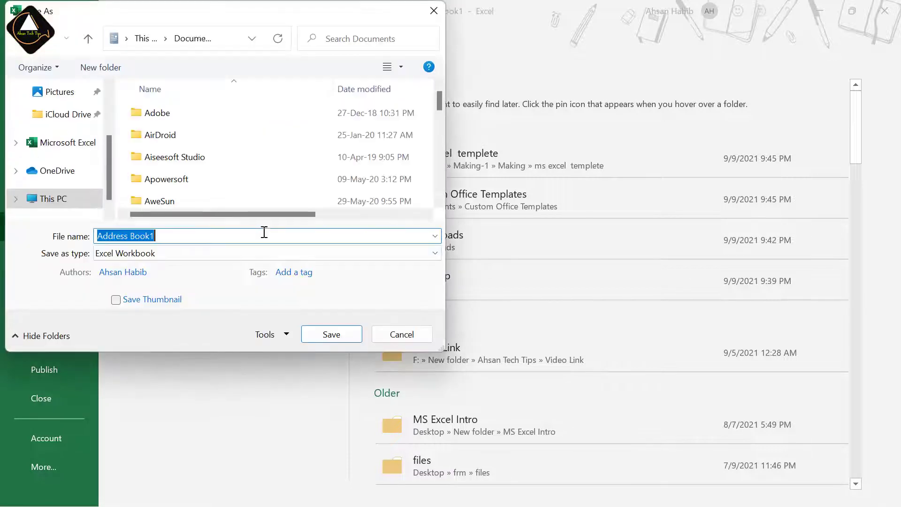
pyautogui.scroll(3, 80, 140)
pyautogui.click(47, 121)
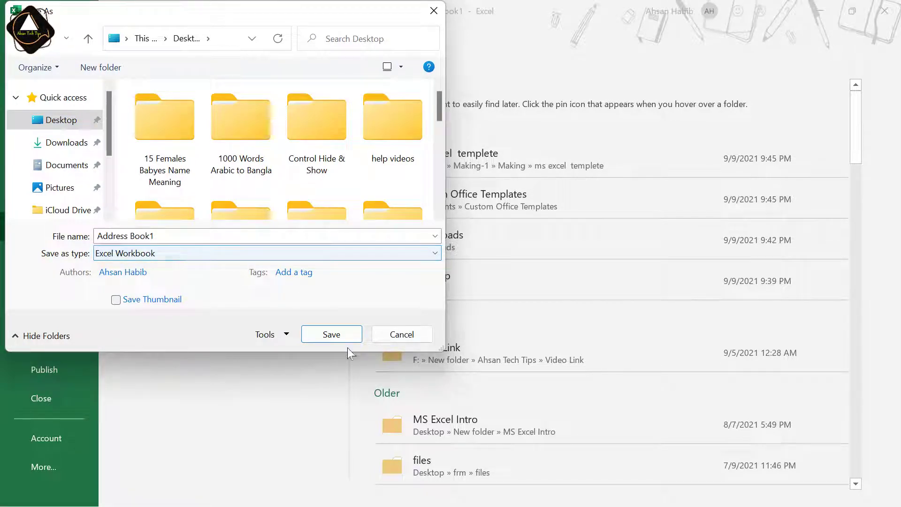
pyautogui.click(332, 335)
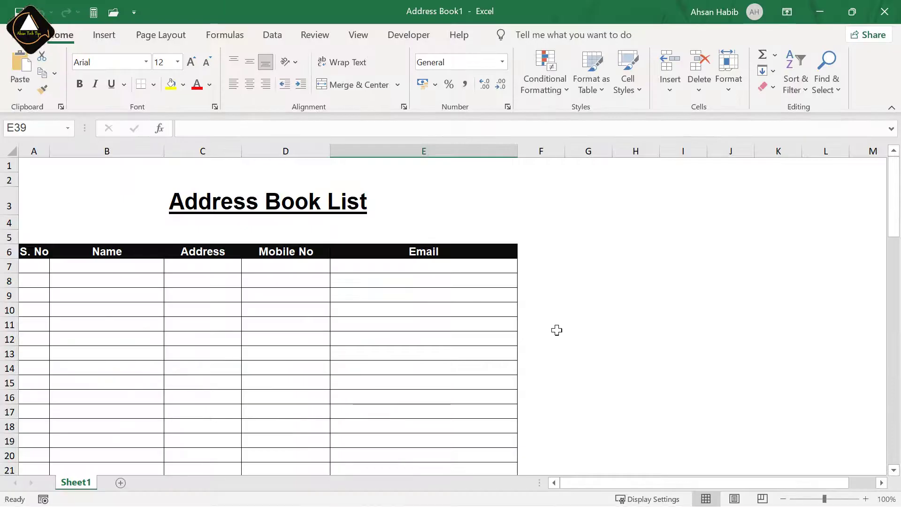
pyautogui.click(885, 12)
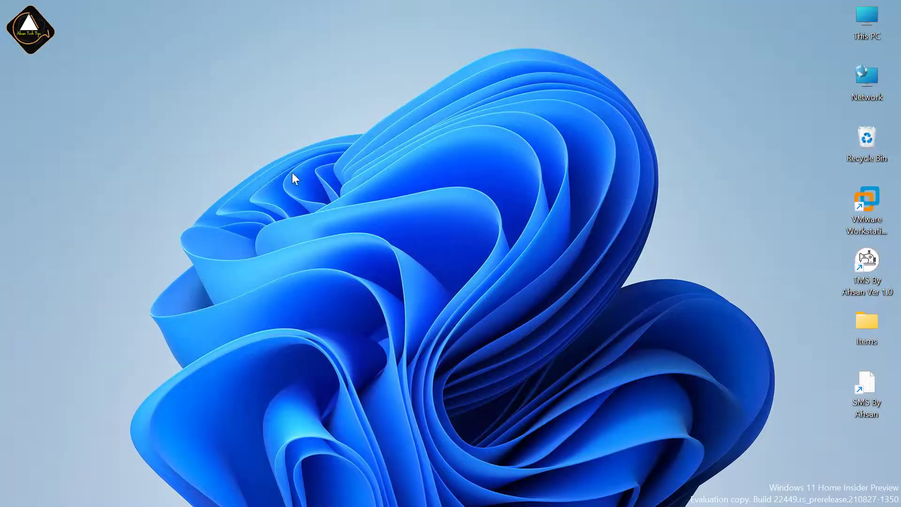
# Move the Address Book1 workbook icon further down on the desktop
pyautogui.moveTo(38, 47); pyautogui.dragTo(47, 169)
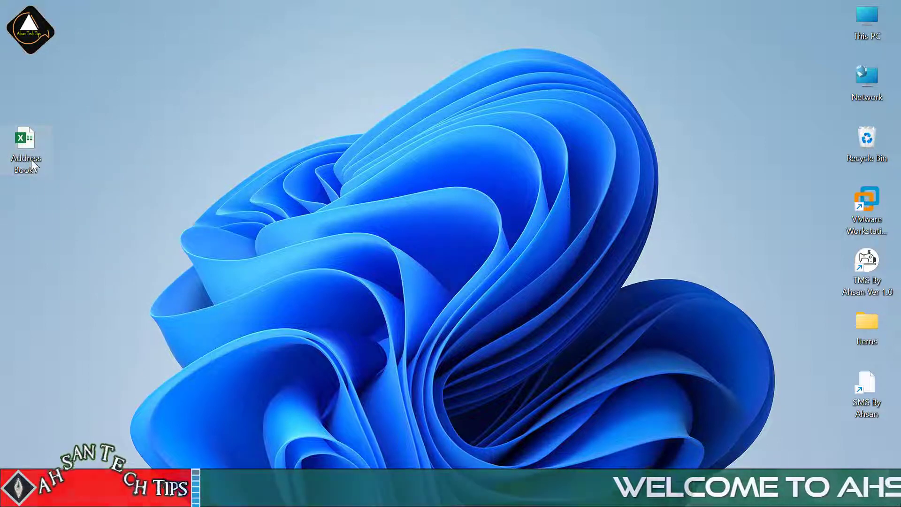
pyautogui.moveTo(31, 160)
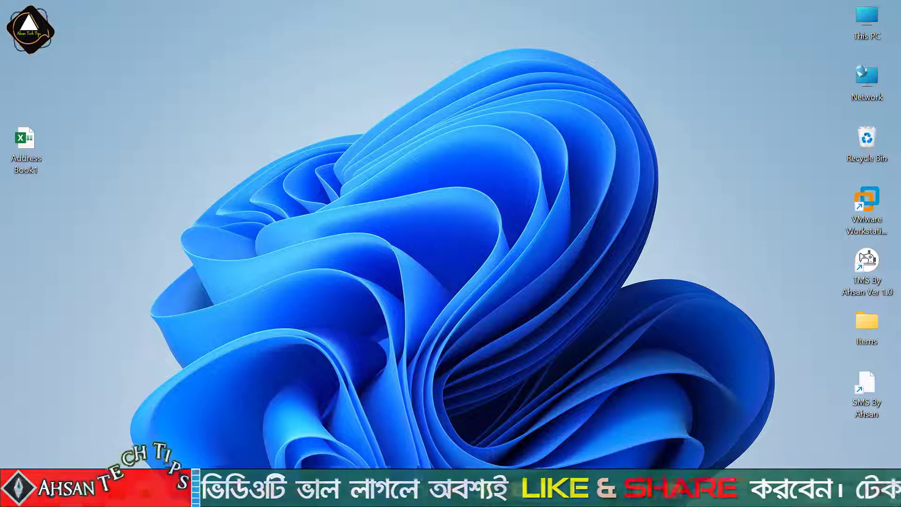
# Start Excel from the Windows search, examine the templates and recent files on its start page, and close it
pyautogui.press('super+s')
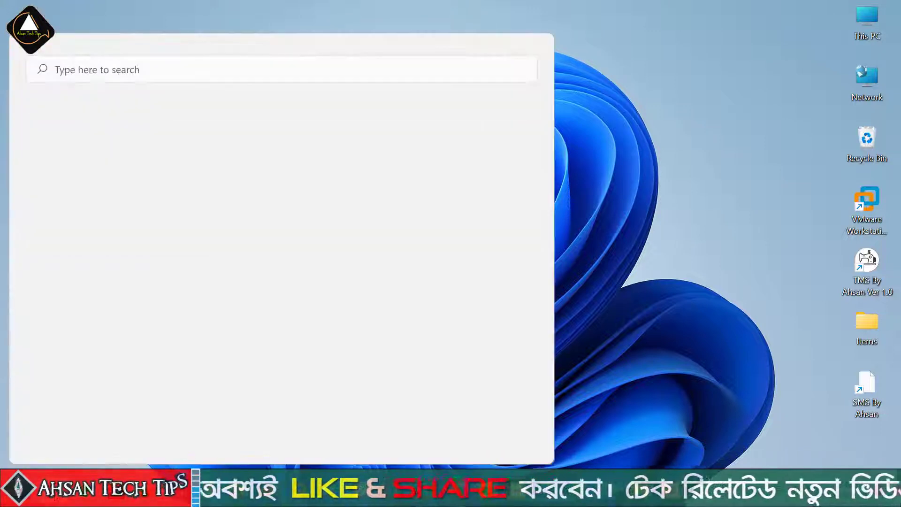
pyautogui.write('escel')
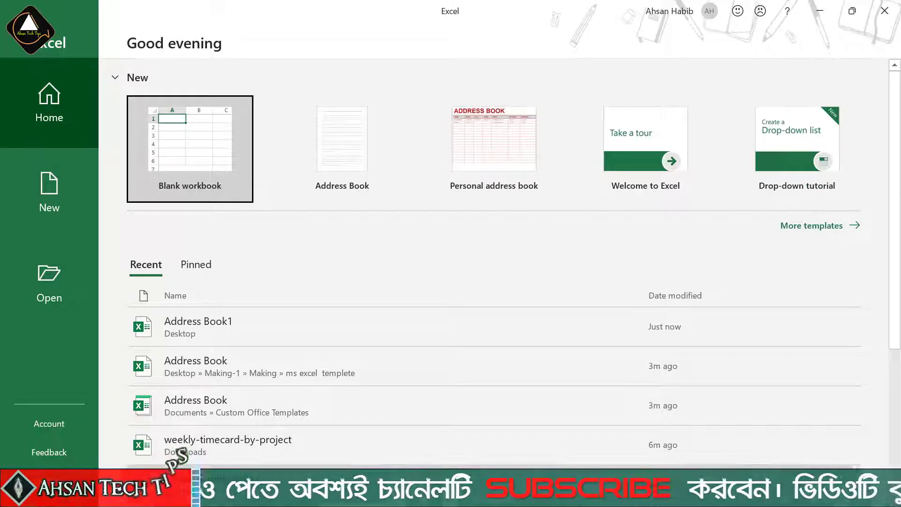
pyautogui.scroll(-1, 301, 298)
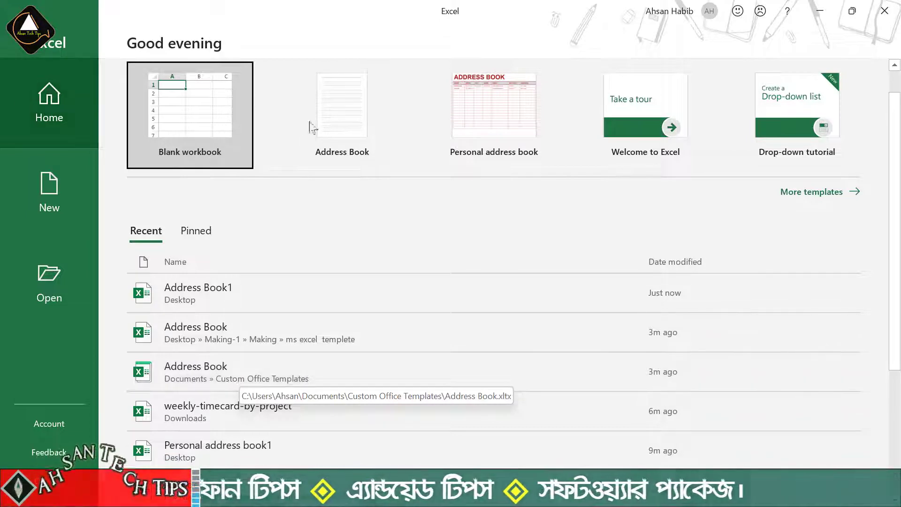
pyautogui.click(884, 11)
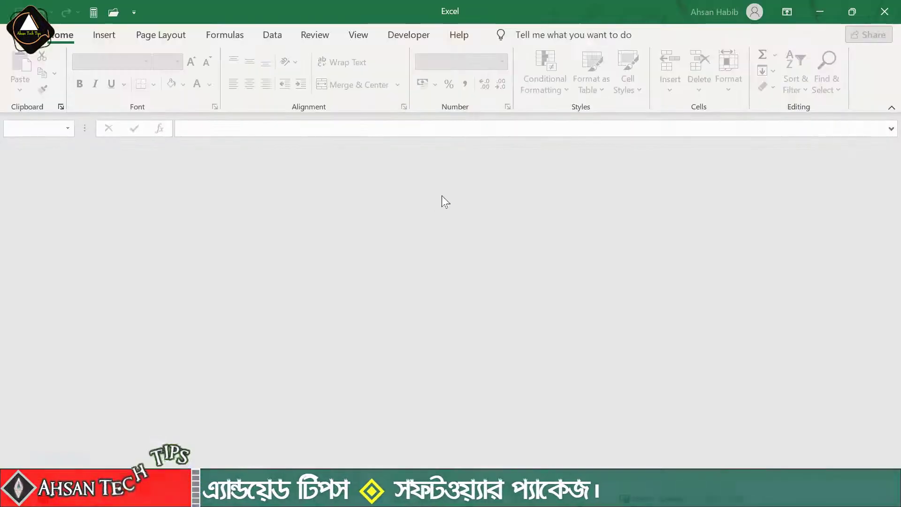